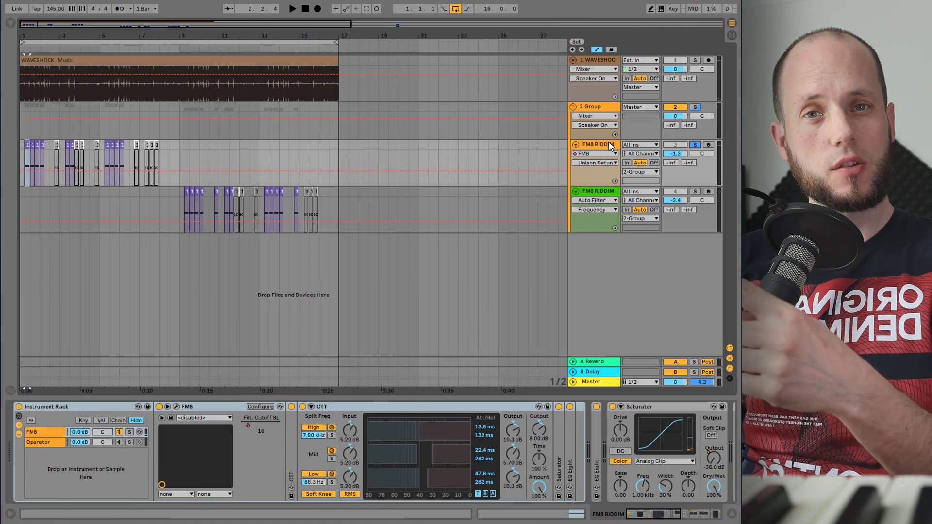
# - Play the arrangement and audition the two FM8 RIDDIM tracks, soloing the second one
pyautogui.press('space')
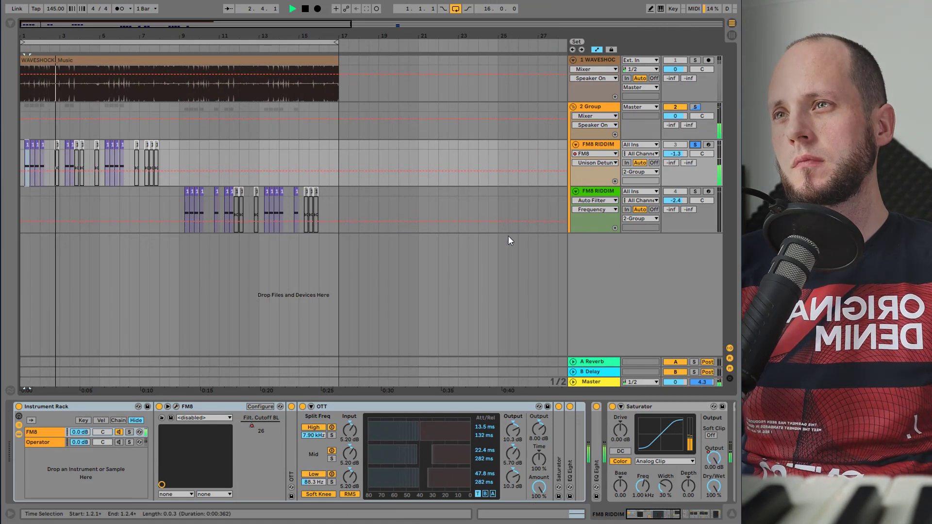
pyautogui.click(695, 191)
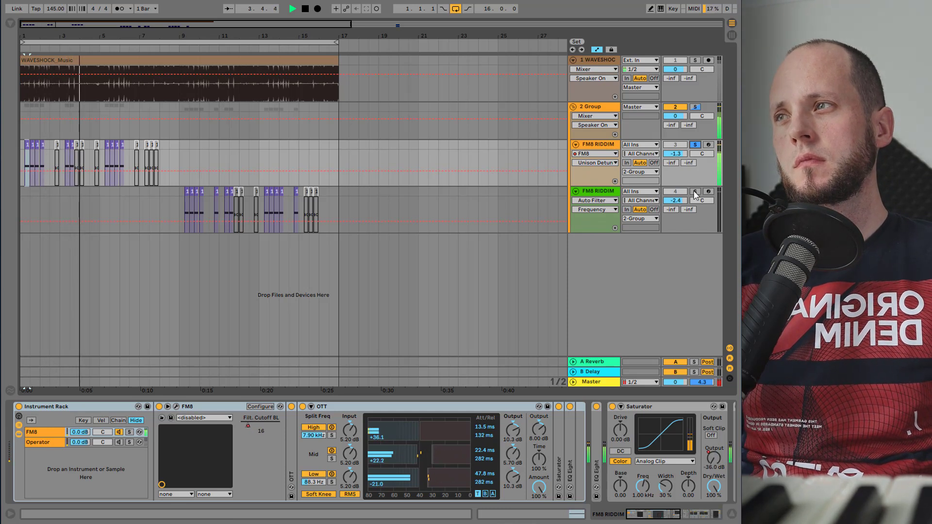
pyautogui.click(187, 190)
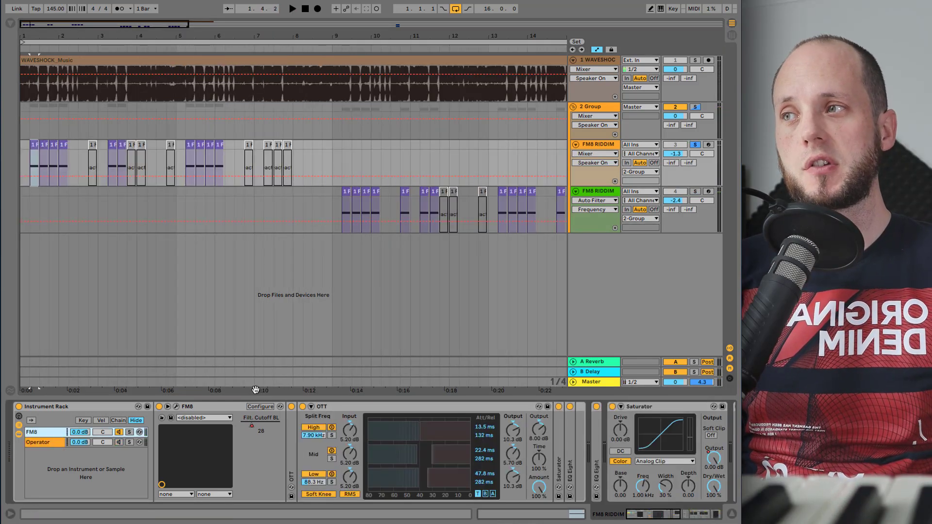
pyautogui.click(223, 407)
pyautogui.press('space')
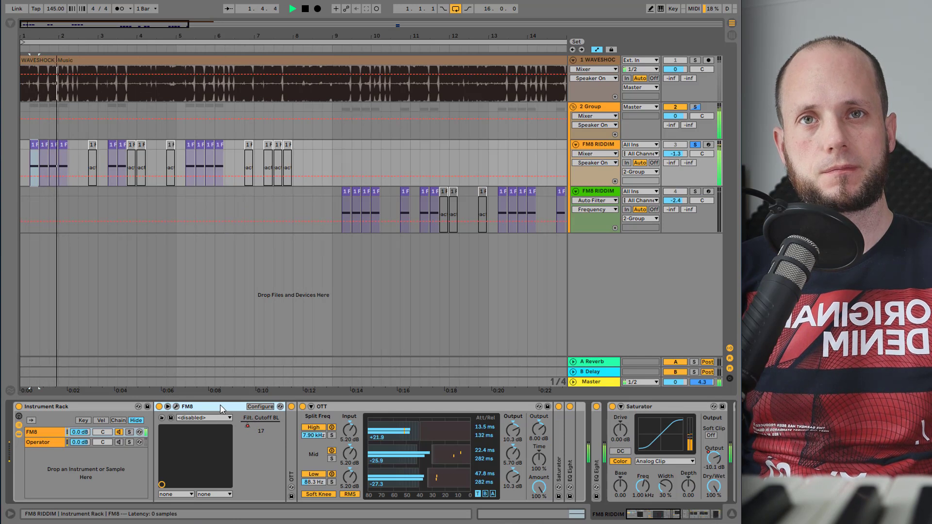
# - Stop playback and collapse the OTT, Saturator, Utility, Reverb and Compressor devices in the track's chain
pyautogui.press('space')
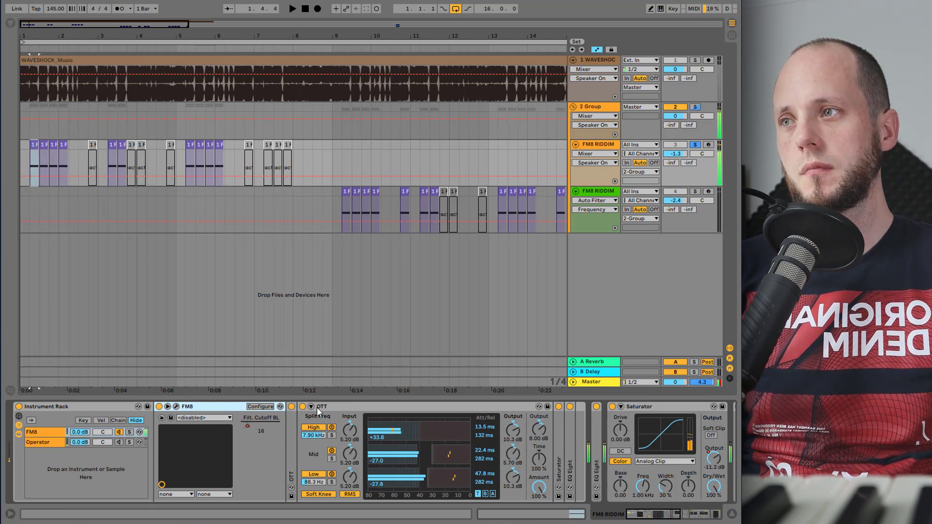
pyautogui.doubleClick(324, 406)
pyautogui.doubleClick(389, 405)
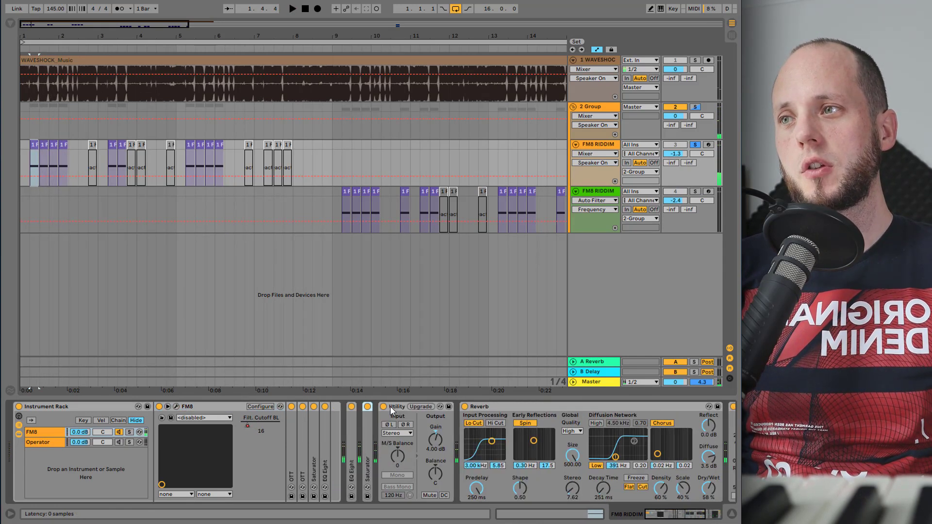
pyautogui.doubleClick(397, 405)
pyautogui.doubleClick(428, 408)
pyautogui.doubleClick(445, 408)
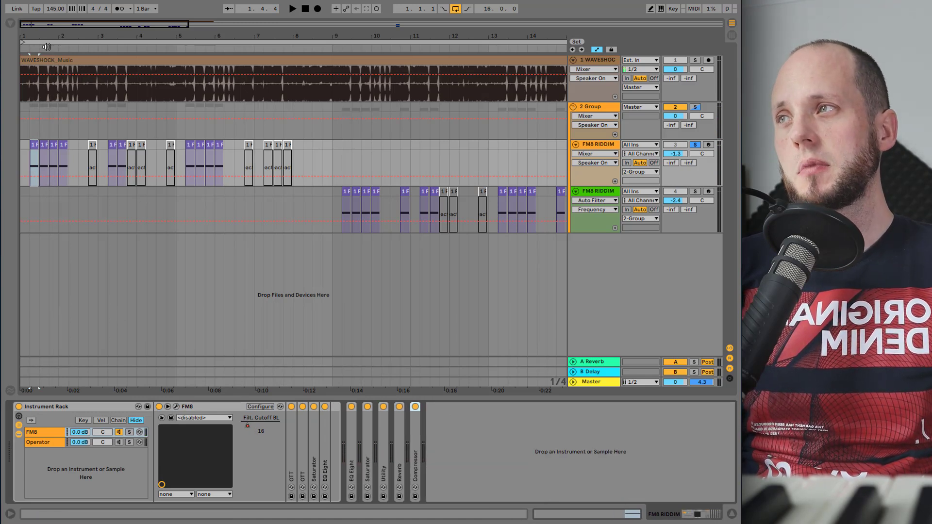
# - Open the FM8 plugin window of the first FM8 RIDDIM track
pyautogui.moveTo(29, 37); pyautogui.dragTo(29, 82)
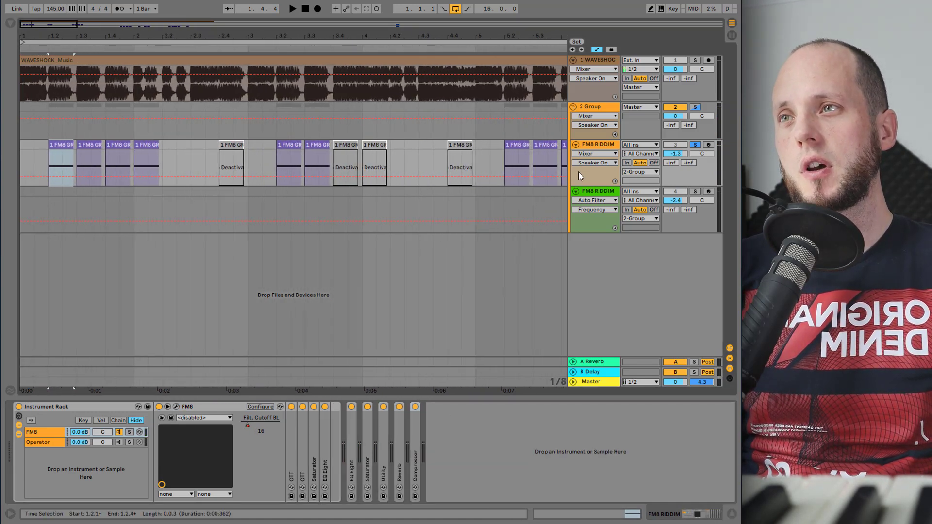
pyautogui.click(599, 145)
pyautogui.click(176, 407)
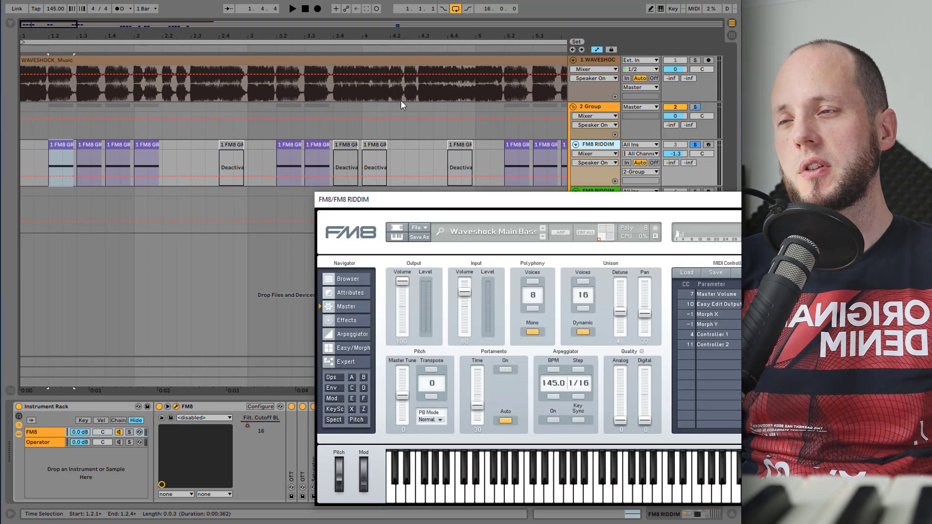
pyautogui.moveTo(550, 209); pyautogui.dragTo(414, 107)
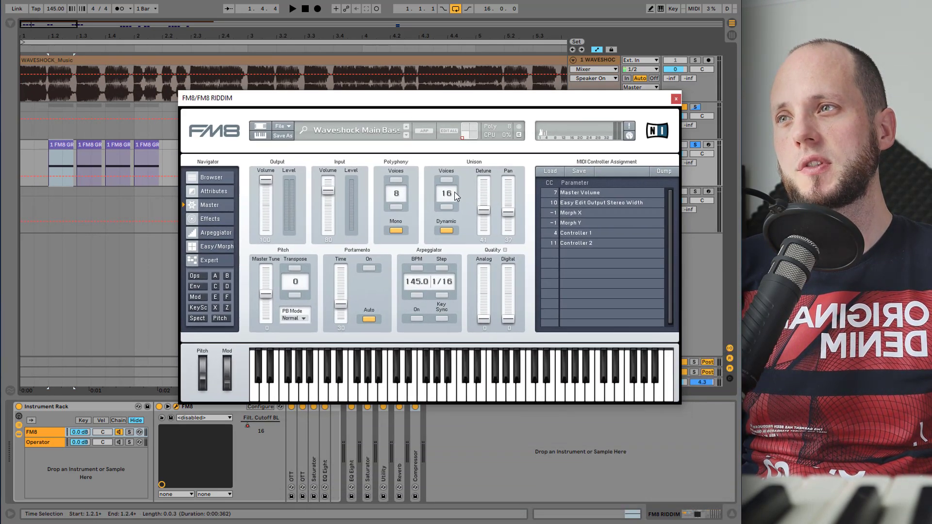
# - Lower the FM8 Unison Detune while auditioning the bass during playback
pyautogui.press('space')
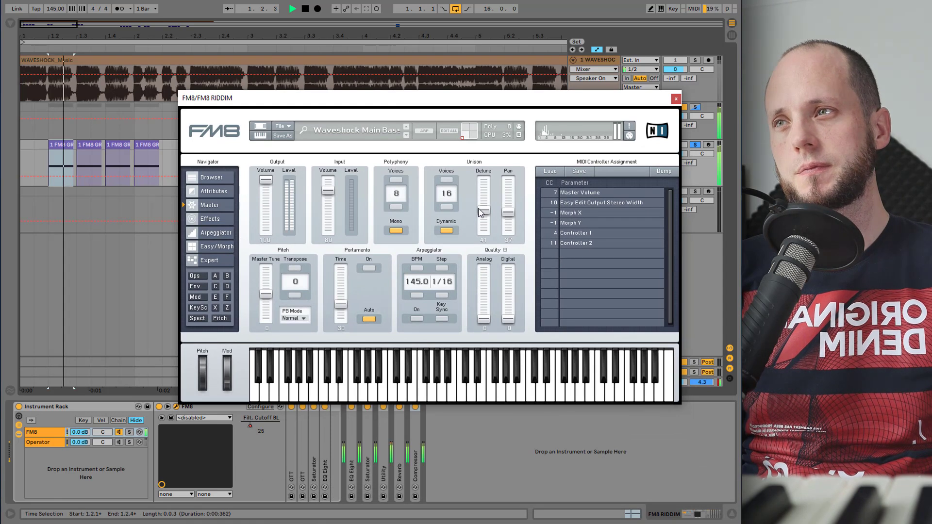
pyautogui.moveTo(483, 211)
pyautogui.mouseDown()
pyautogui.moveTo(484, 241)
pyautogui.moveTo(484, 173)
pyautogui.moveTo(486, 224)
pyautogui.mouseUp()
pyautogui.press('space')
pyautogui.press('space')
pyautogui.press('space')
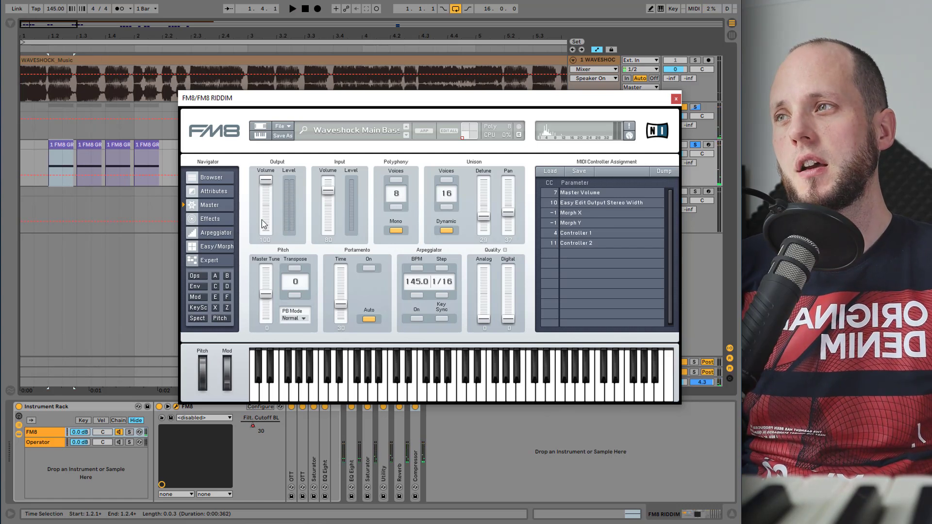
# - Browse the FM8 Effects, Easy/Morph and Expert operator pages
pyautogui.click(214, 218)
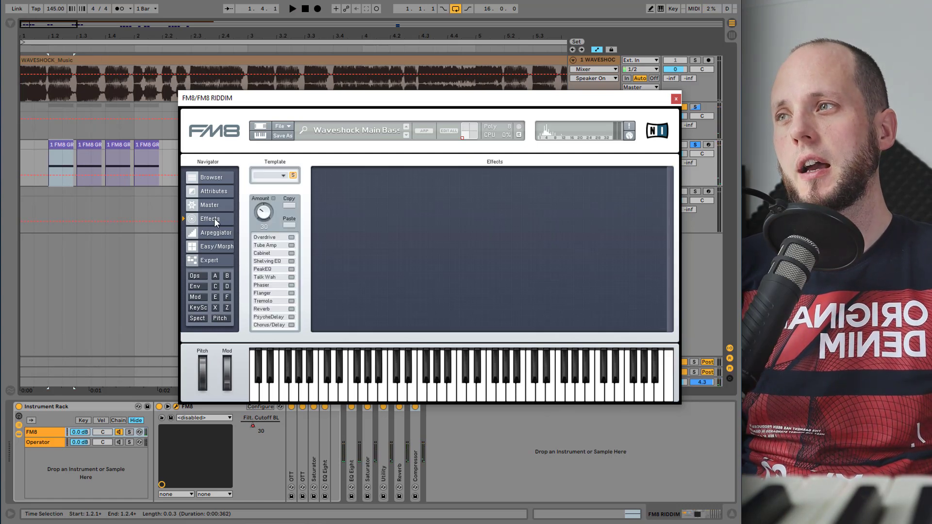
pyautogui.click(218, 246)
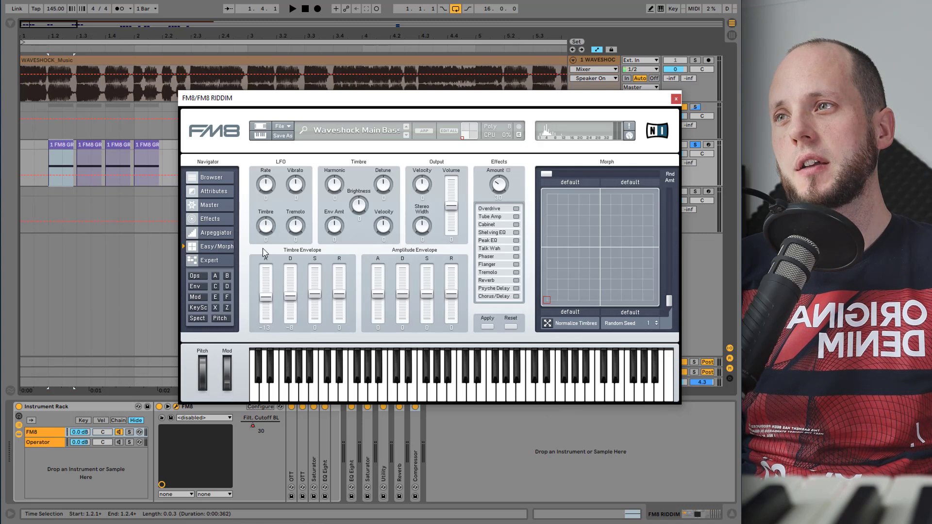
pyautogui.click(209, 262)
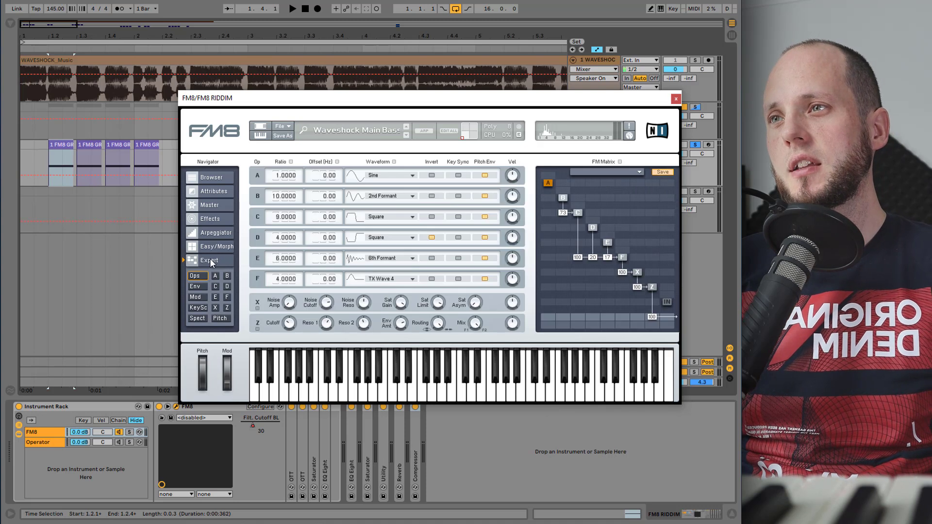
# - Inspect operators F, E, D, C and B and the Z filter in the FM matrix
pyautogui.click(622, 257)
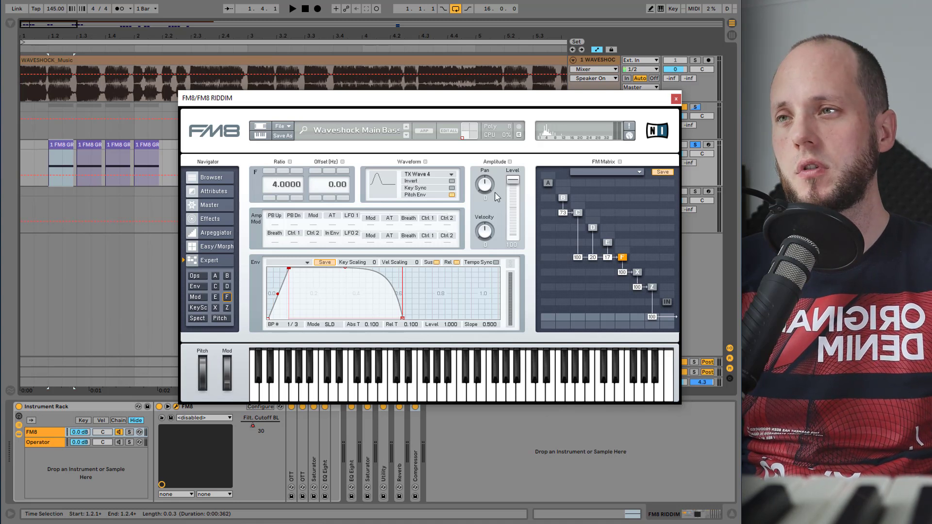
pyautogui.click(607, 242)
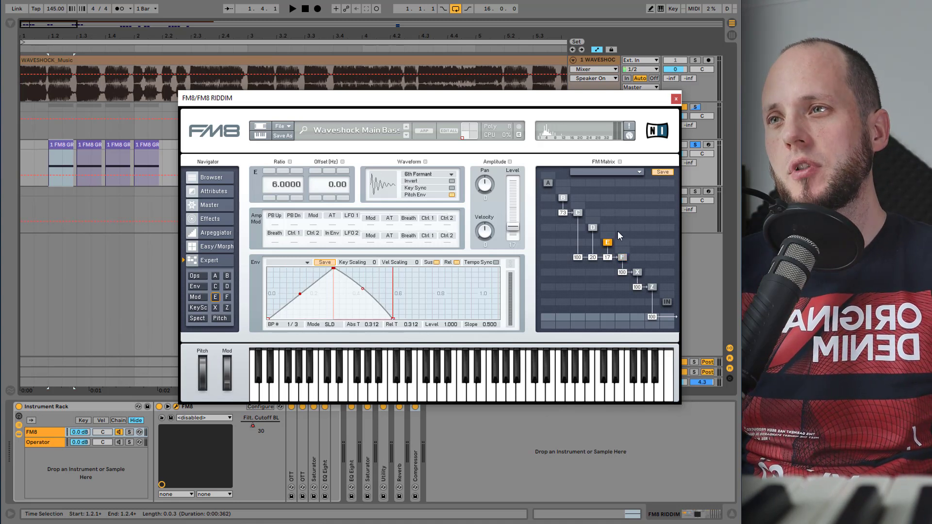
pyautogui.click(591, 228)
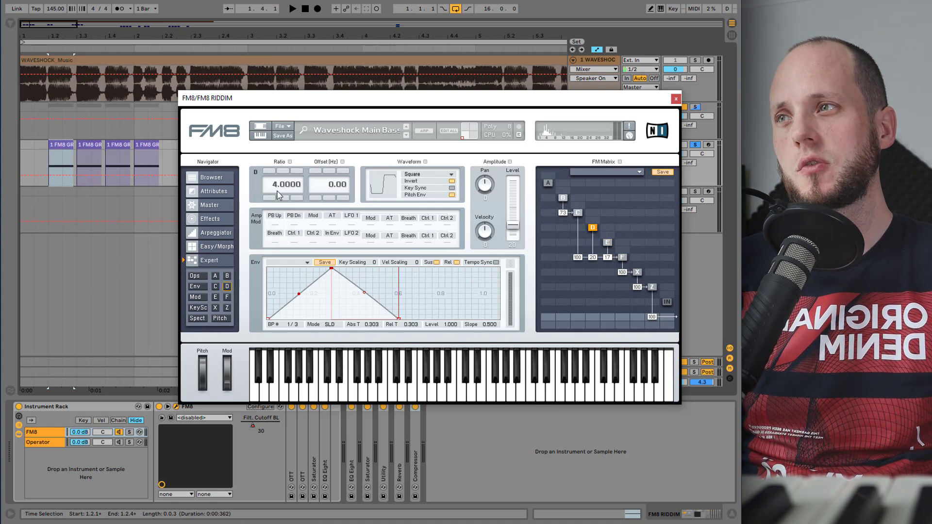
pyautogui.click(576, 213)
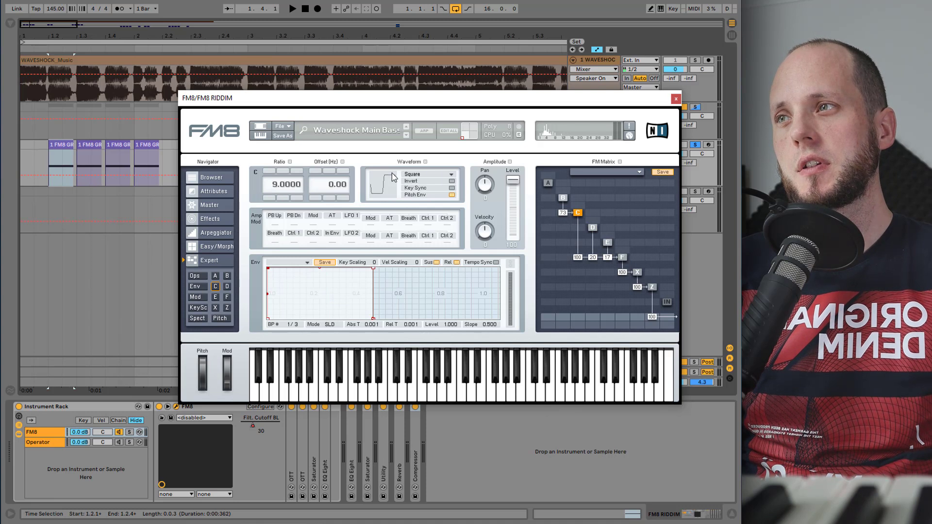
pyautogui.click(562, 198)
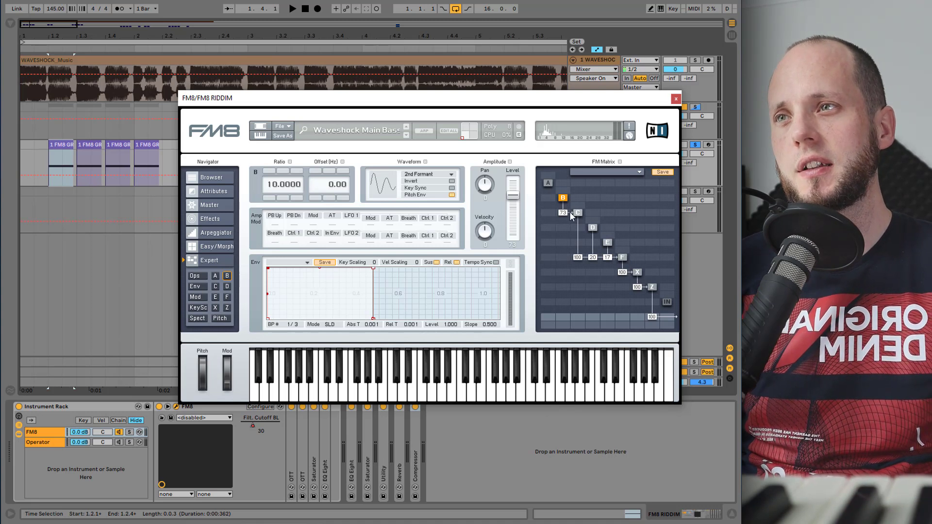
pyautogui.click(621, 260)
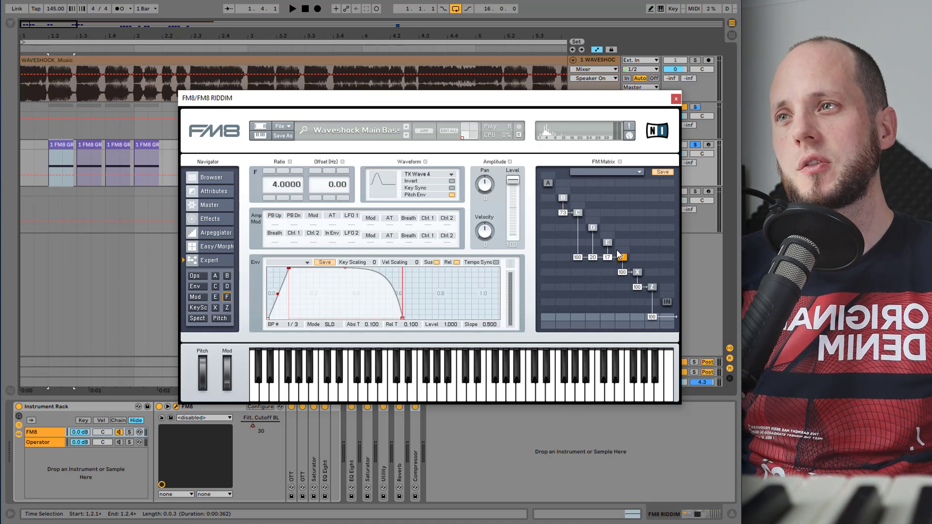
pyautogui.click(607, 242)
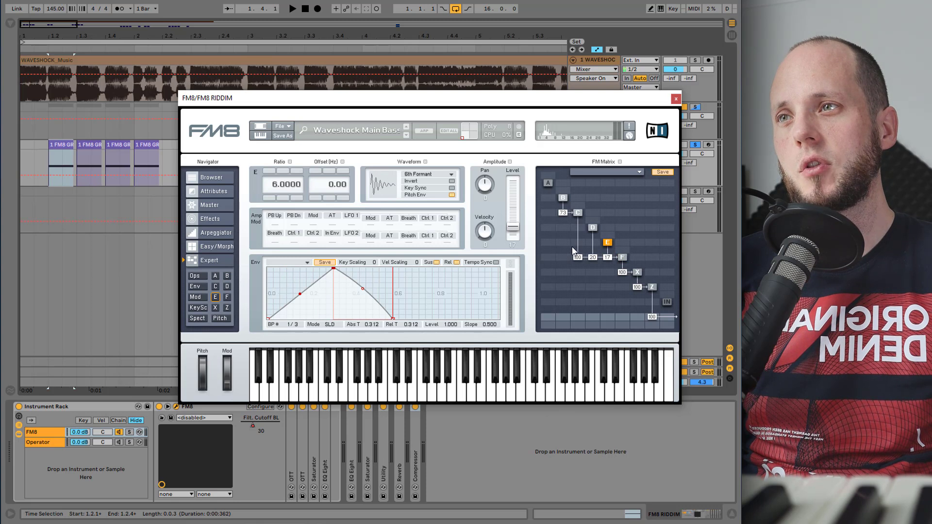
pyautogui.click(576, 212)
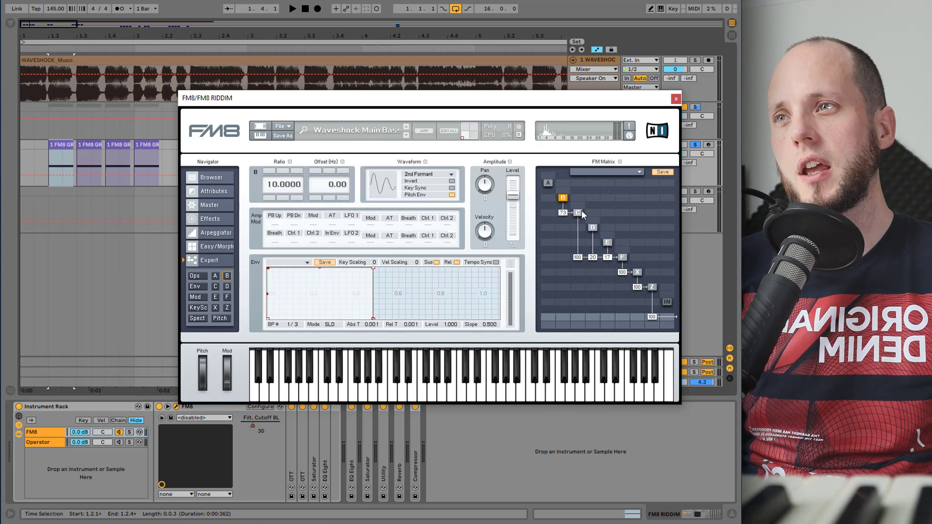
pyautogui.click(592, 227)
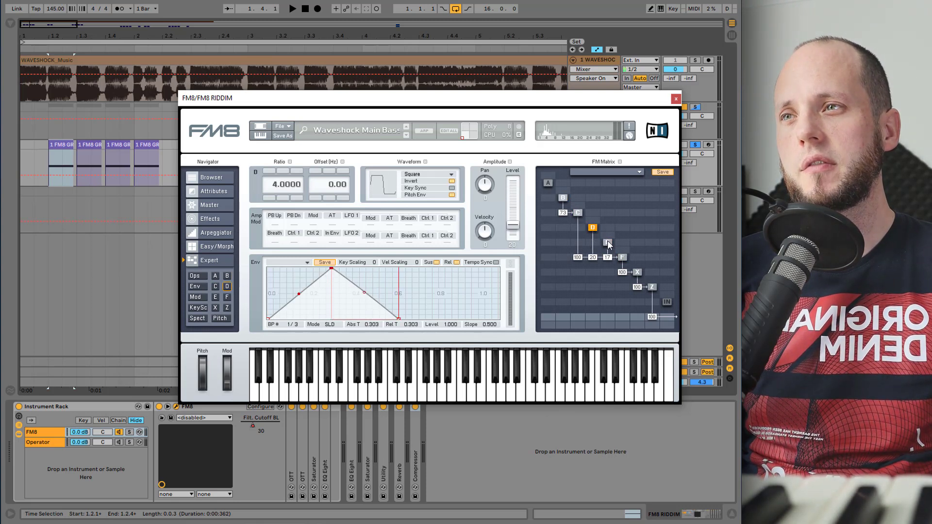
pyautogui.click(607, 240)
pyautogui.click(623, 258)
pyautogui.click(607, 242)
pyautogui.click(592, 228)
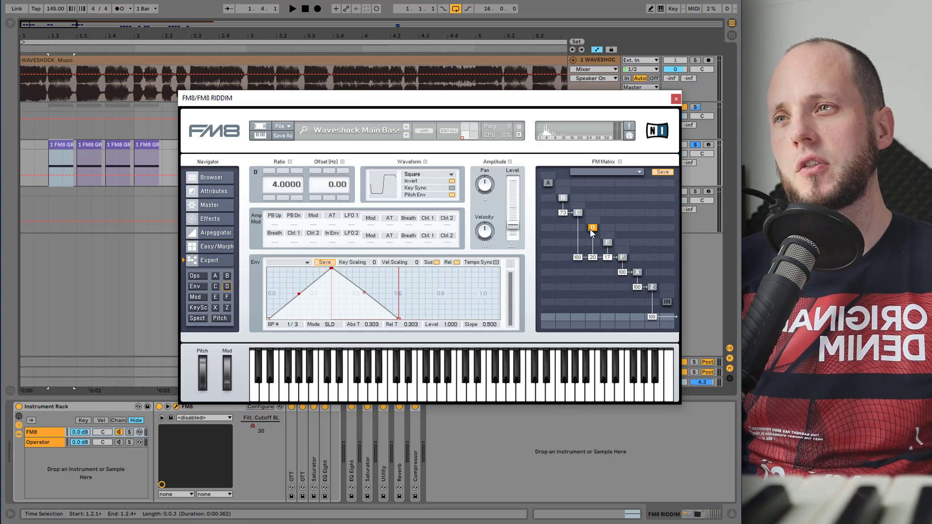
pyautogui.click(651, 288)
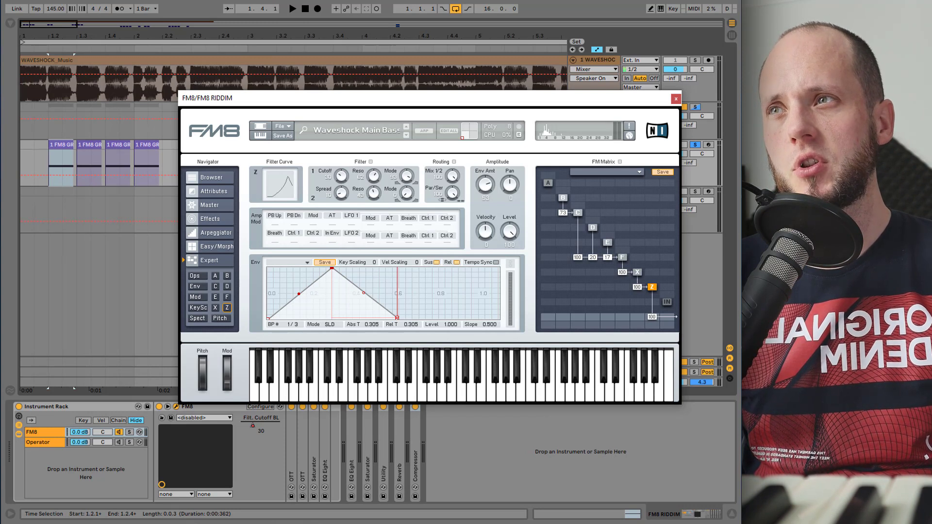
pyautogui.moveTo(481, 102); pyautogui.dragTo(453, 102)
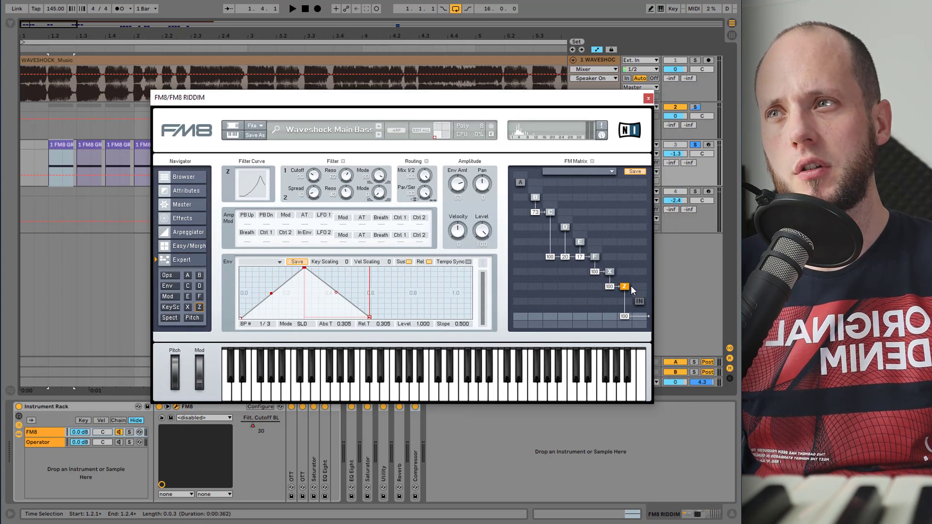
# - Try routing operator X directly to the output at 100, then remove that route while auditioning
pyautogui.press('space')
pyautogui.moveTo(609, 316); pyautogui.dragTo(612, 249)
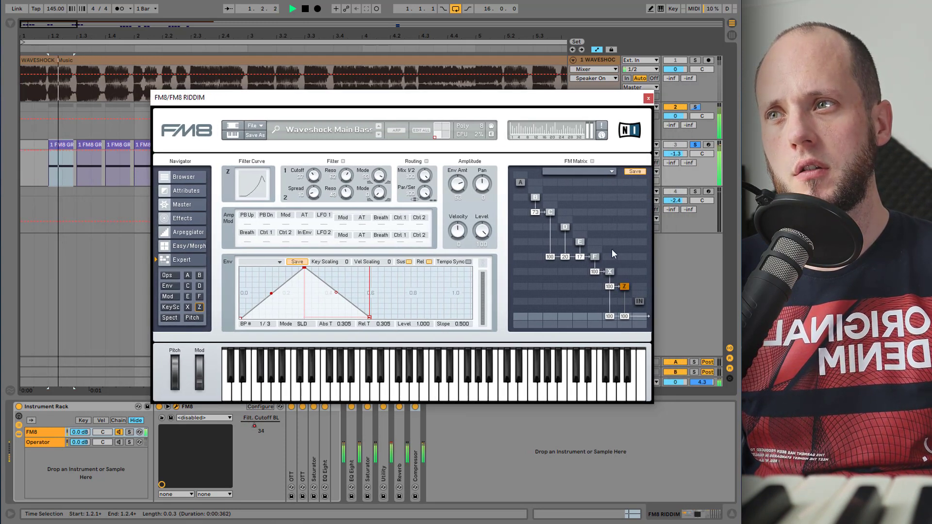
pyautogui.press('space')
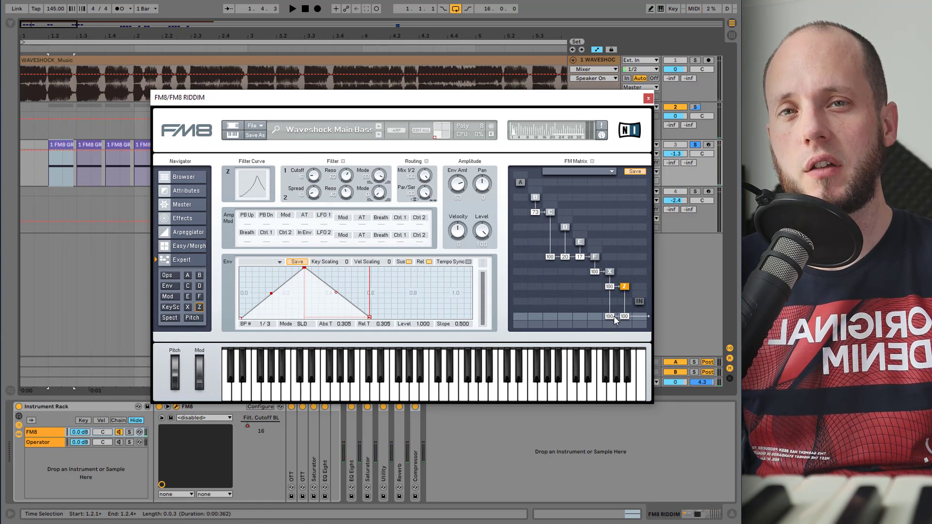
pyautogui.press('space')
pyautogui.moveTo(610, 317); pyautogui.dragTo(608, 410)
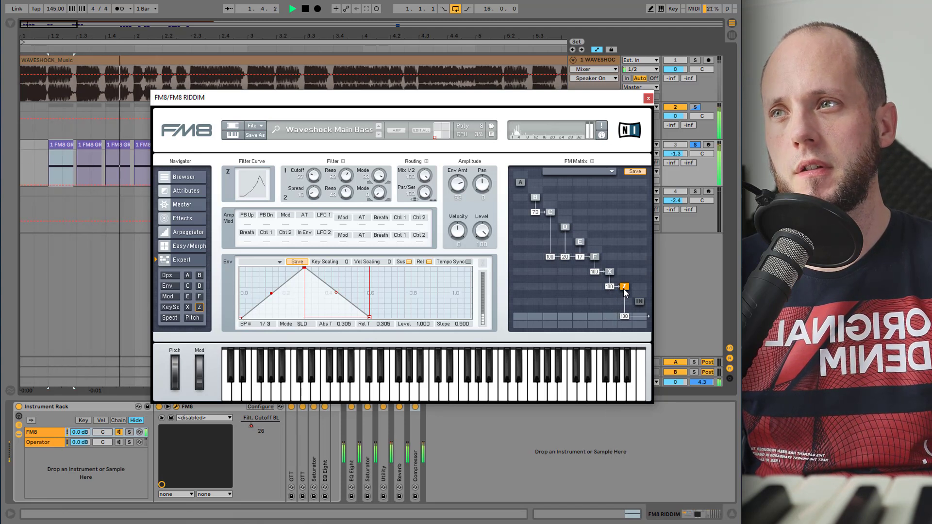
pyautogui.press('space')
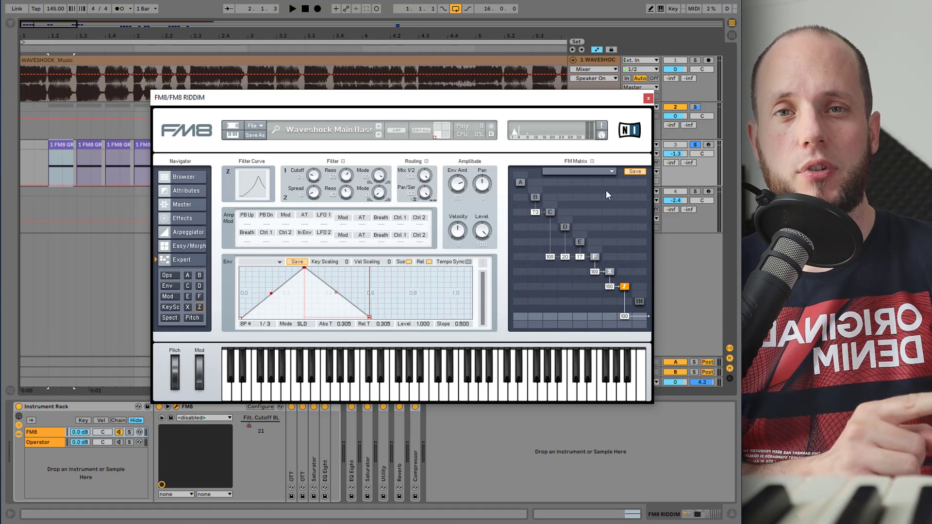
# - Audition the patch while selecting operators E and D in the FM matrix
pyautogui.press('space')
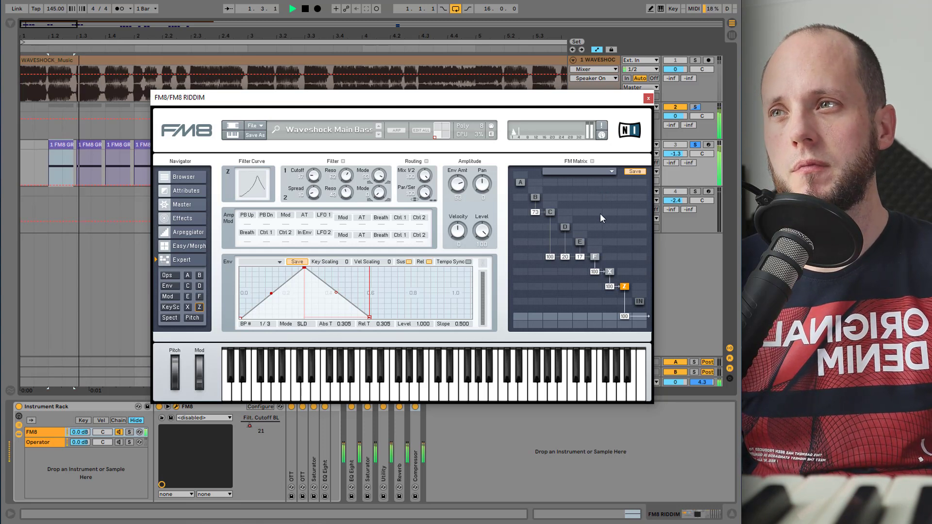
pyautogui.click(580, 241)
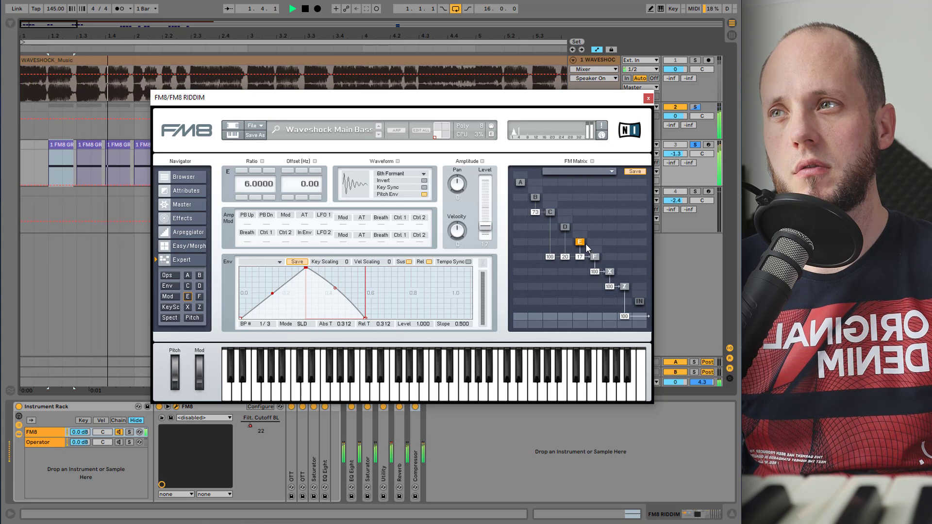
pyautogui.press('space')
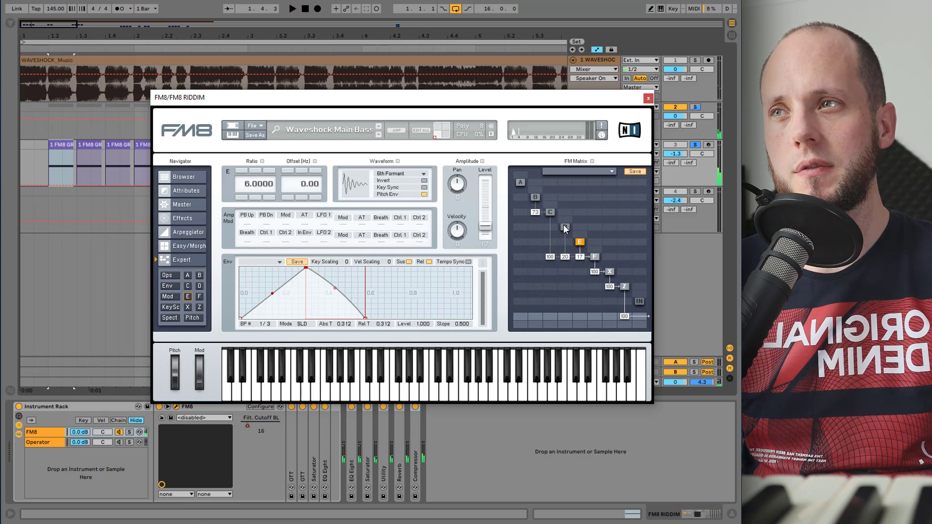
pyautogui.click(564, 227)
pyautogui.press('space')
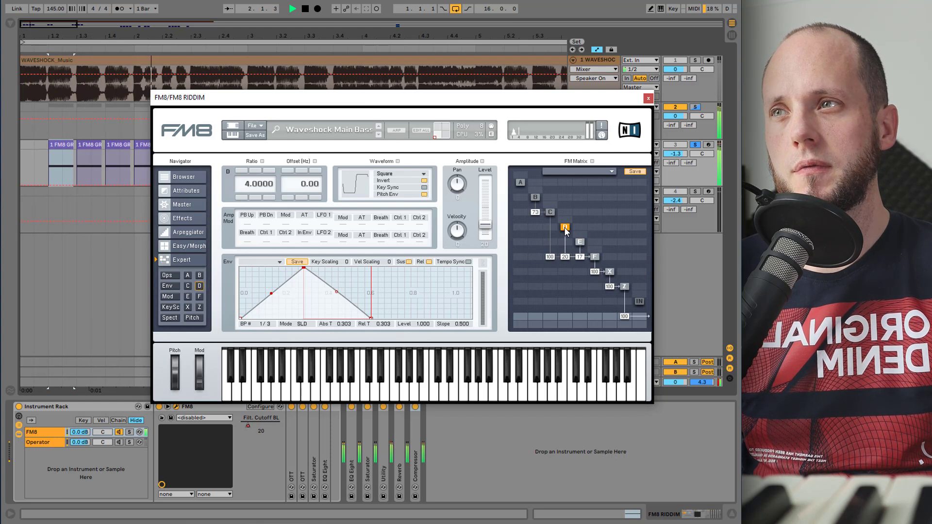
# - Audition the patch while selecting operators C and B in the FM matrix
pyautogui.press('space')
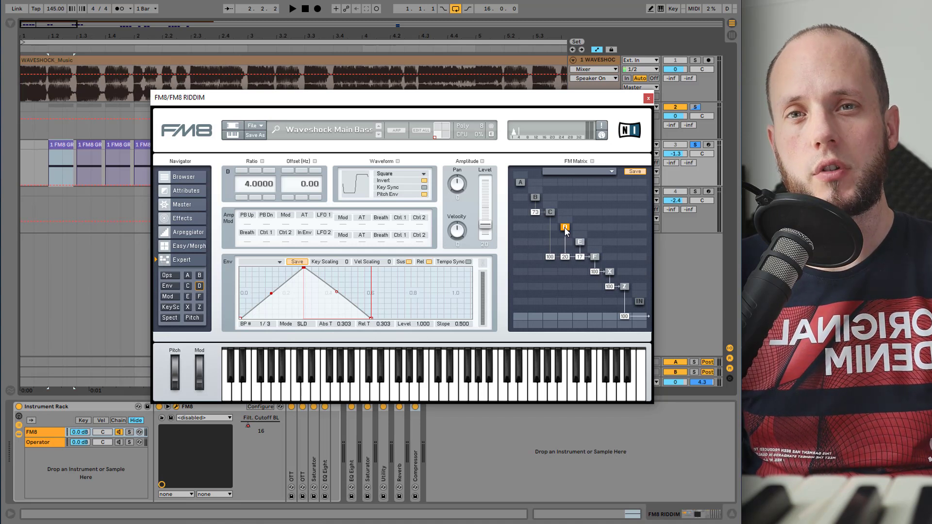
pyautogui.hotkey('alt', 'space')
pyautogui.press('Escape')
pyautogui.press('space')
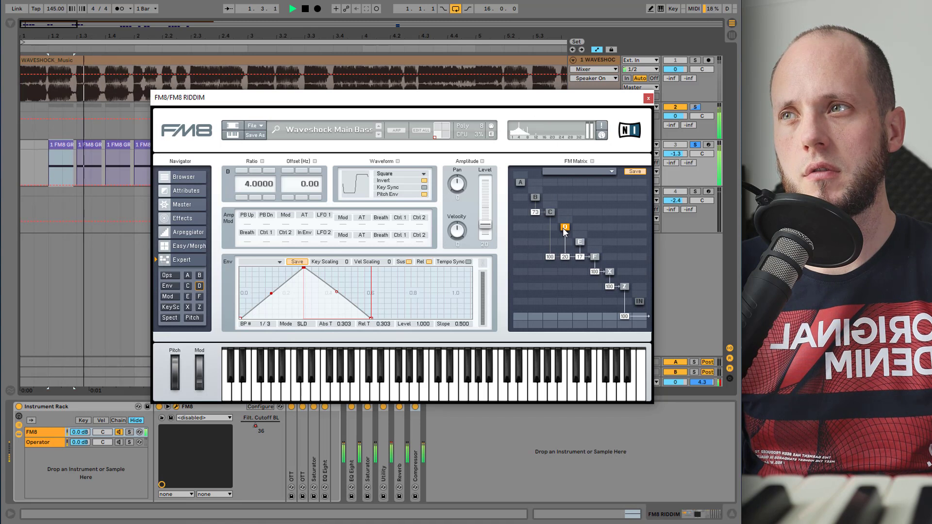
pyautogui.press('space')
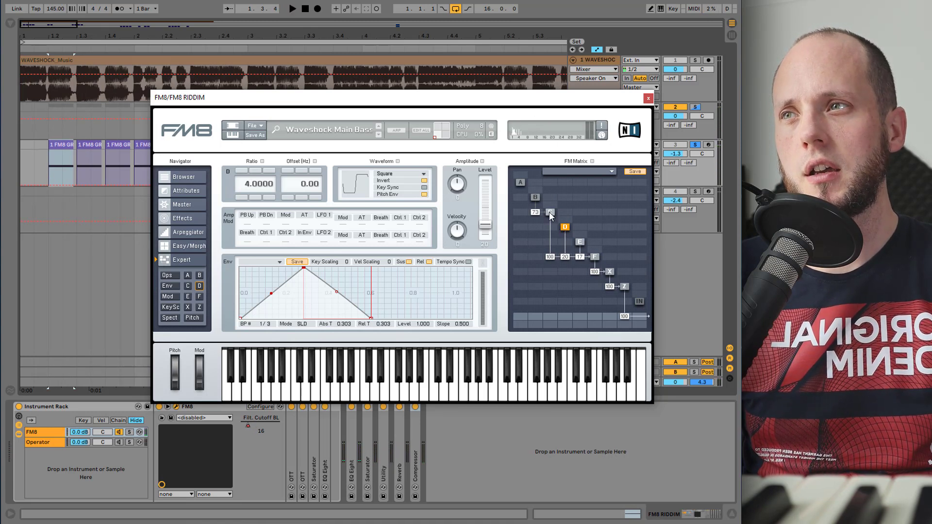
pyautogui.click(549, 212)
pyautogui.press('space')
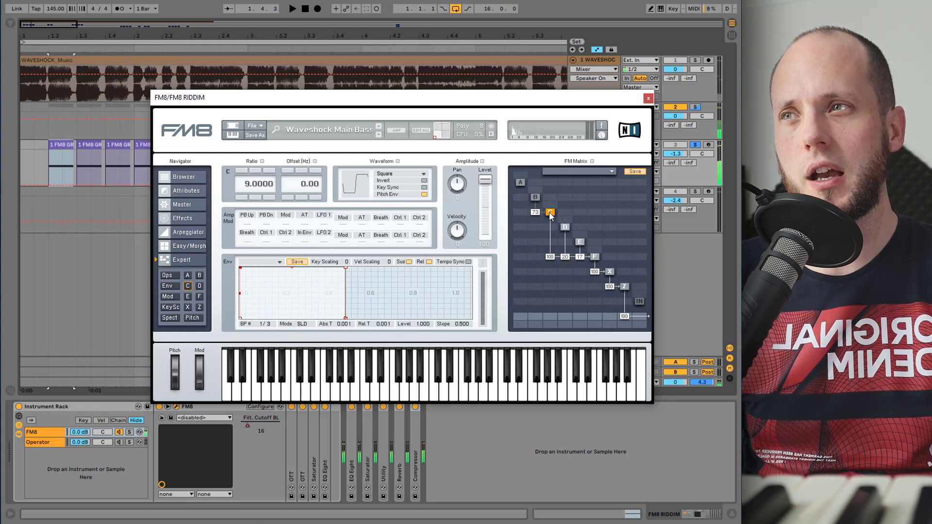
pyautogui.click(536, 197)
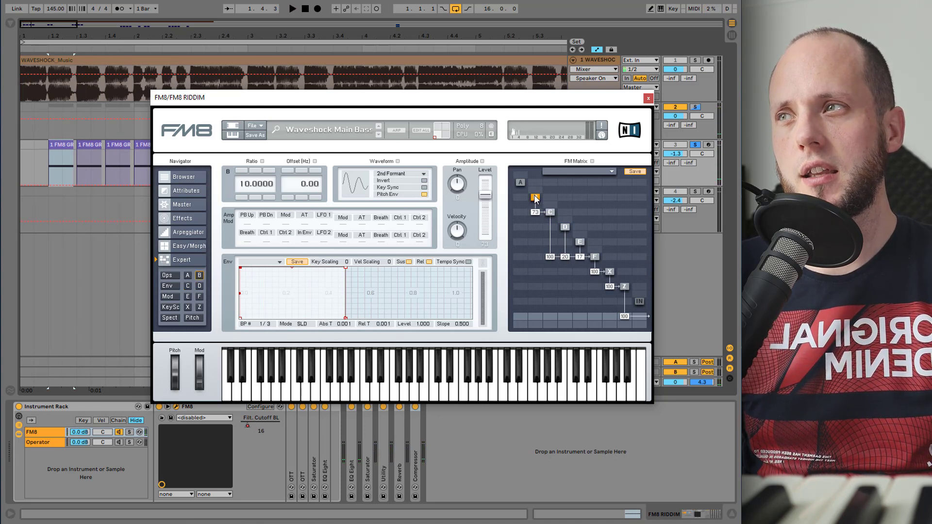
pyautogui.press('space')
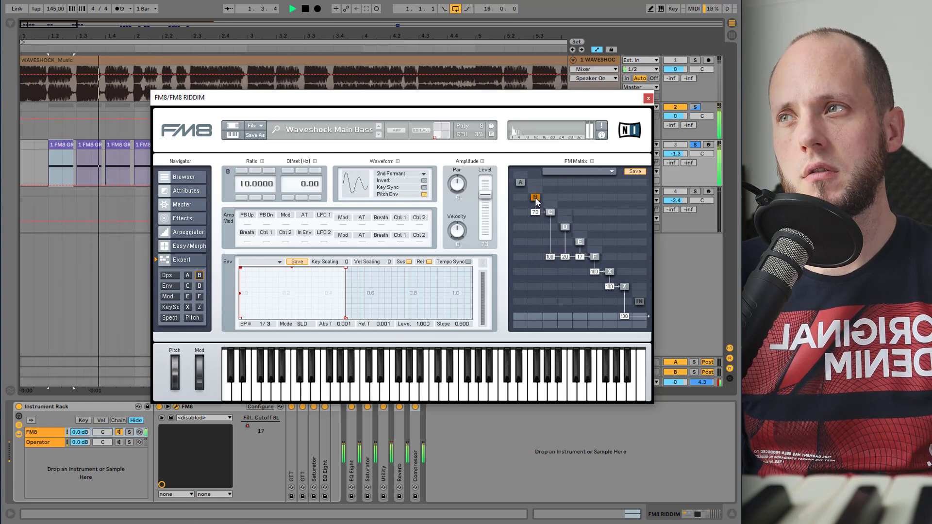
pyautogui.press('space')
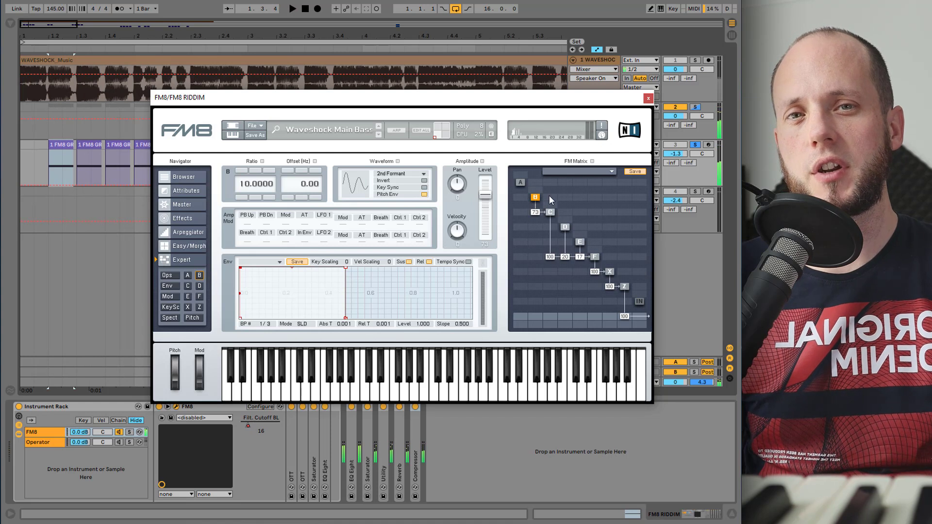
pyautogui.press('space')
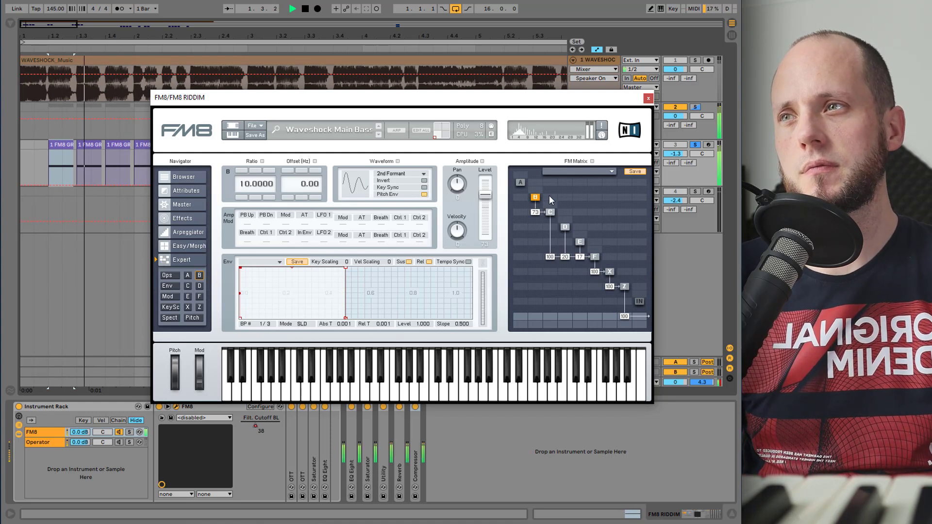
pyautogui.press('space')
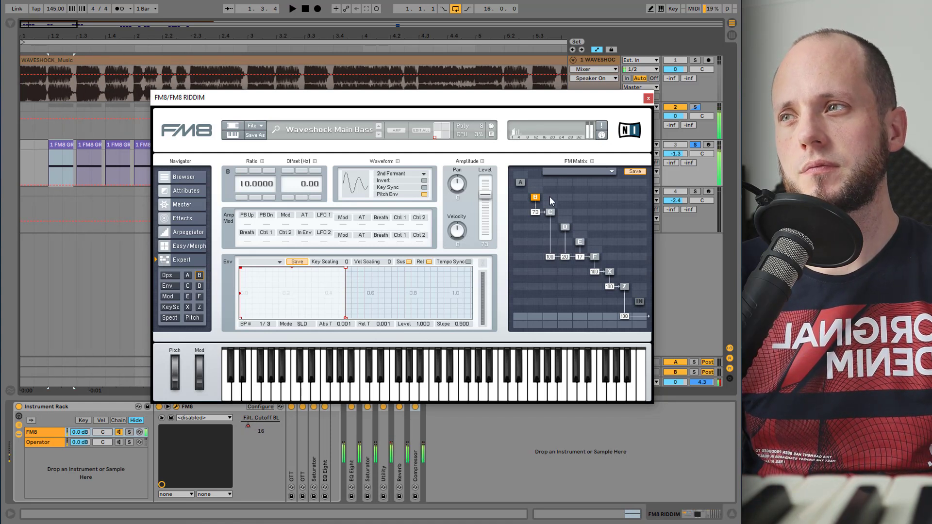
# - Close the FM8 window and switch off the effect devices in the instrument rack's chain
pyautogui.click(648, 98)
pyautogui.click(291, 407)
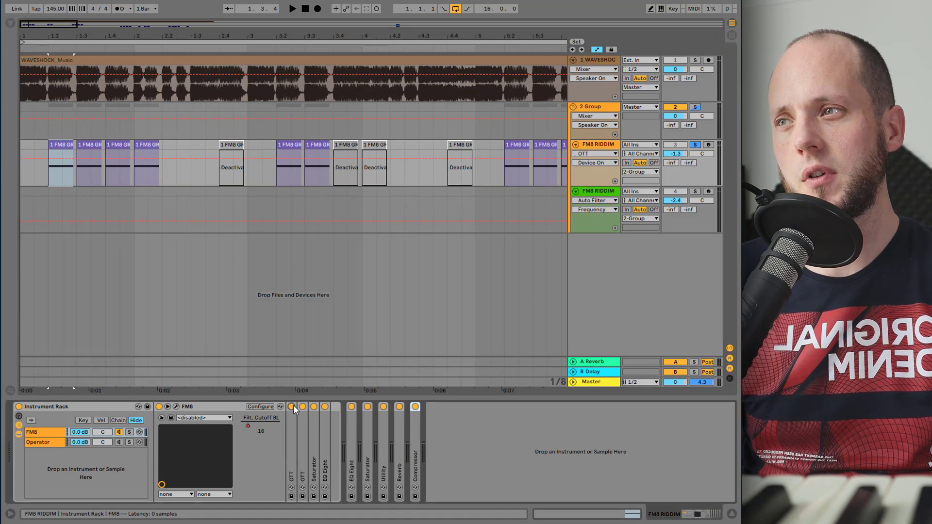
pyautogui.click(302, 407)
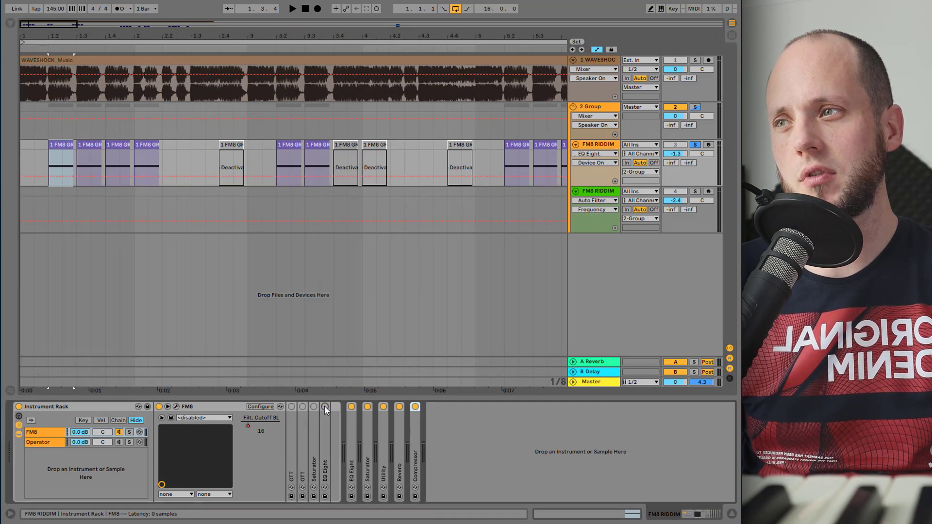
pyautogui.click(324, 406)
pyautogui.click(367, 407)
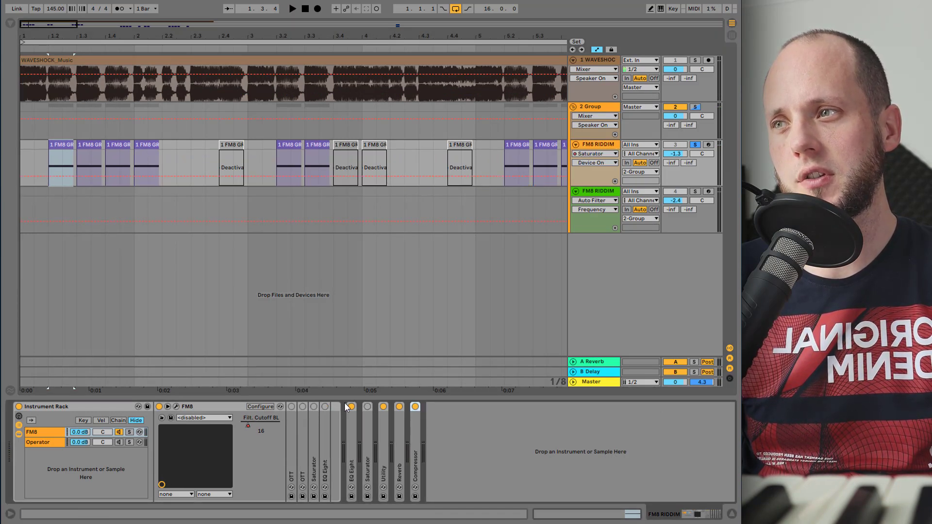
pyautogui.click(383, 406)
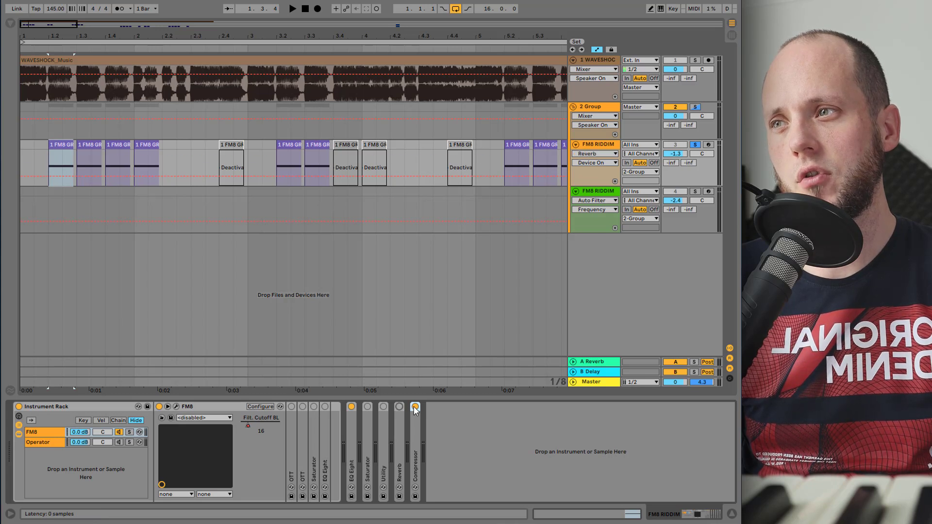
pyautogui.click(351, 406)
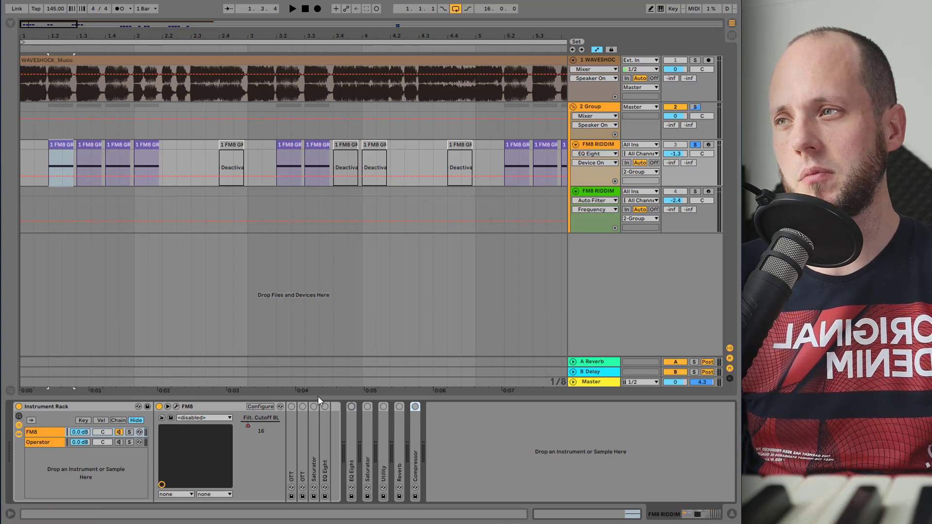
# - Expand the first Saturator and toggle it on and off while auditioning the bass
pyautogui.press('space')
pyautogui.press('space')
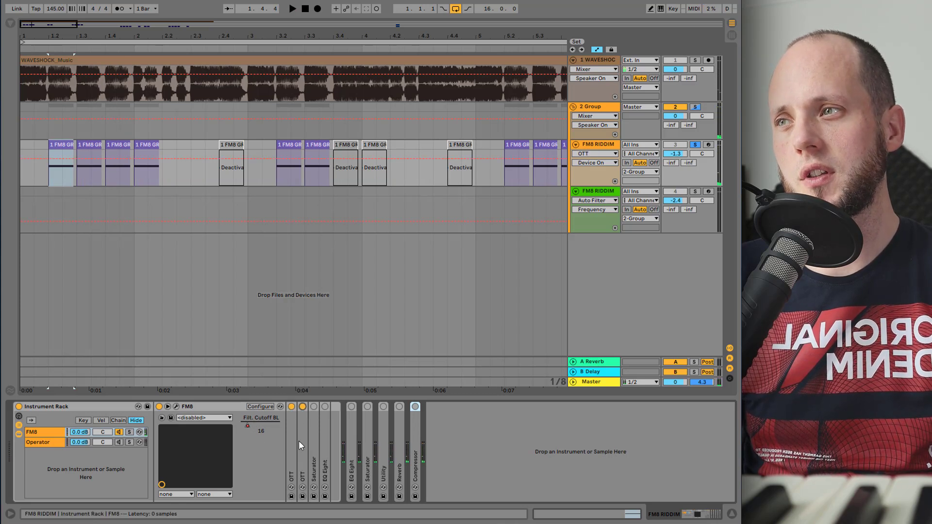
pyautogui.press('space')
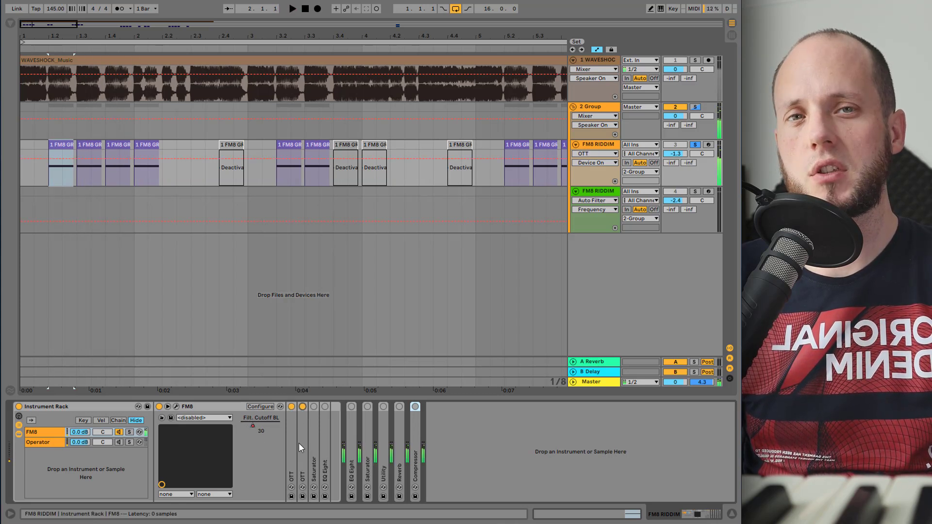
pyautogui.doubleClick(312, 424)
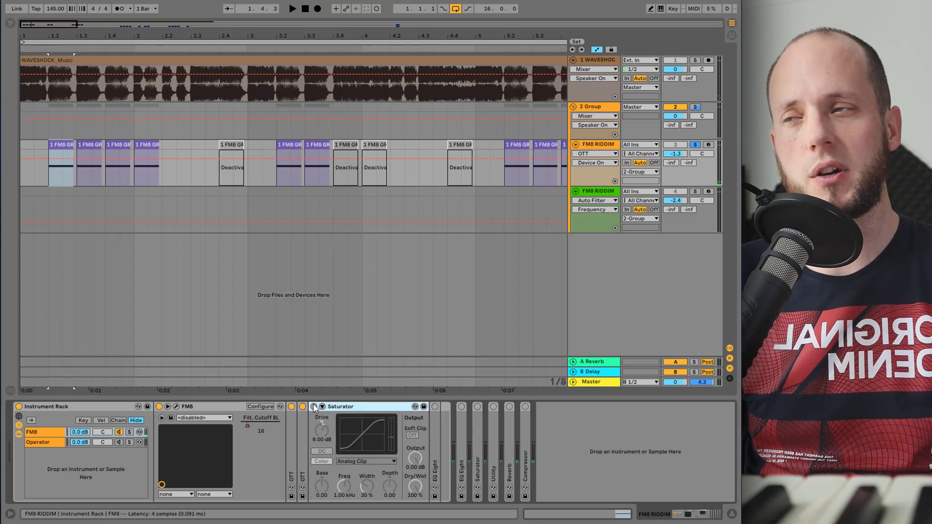
pyautogui.click(314, 406)
pyautogui.press('space')
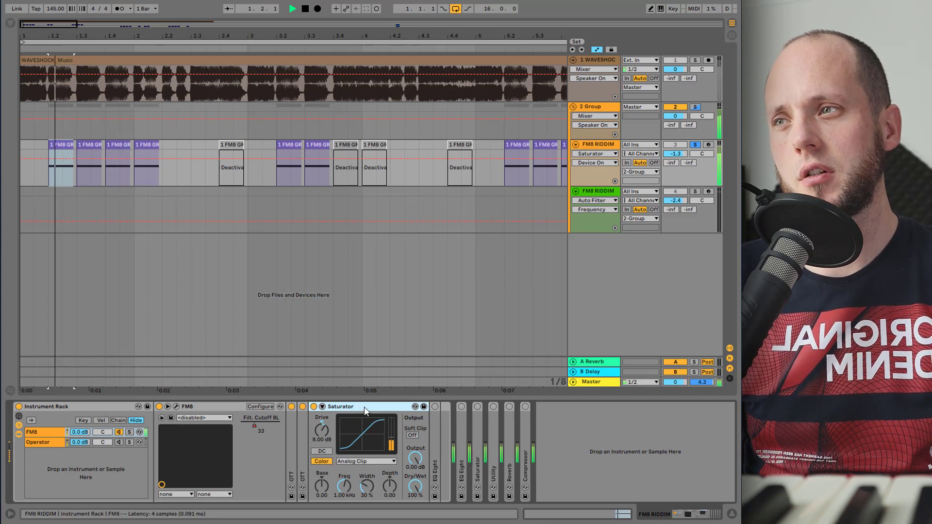
pyautogui.press('space')
pyautogui.click(313, 406)
pyautogui.press('space')
pyautogui.press('space')
pyautogui.click(313, 406)
pyautogui.press('space')
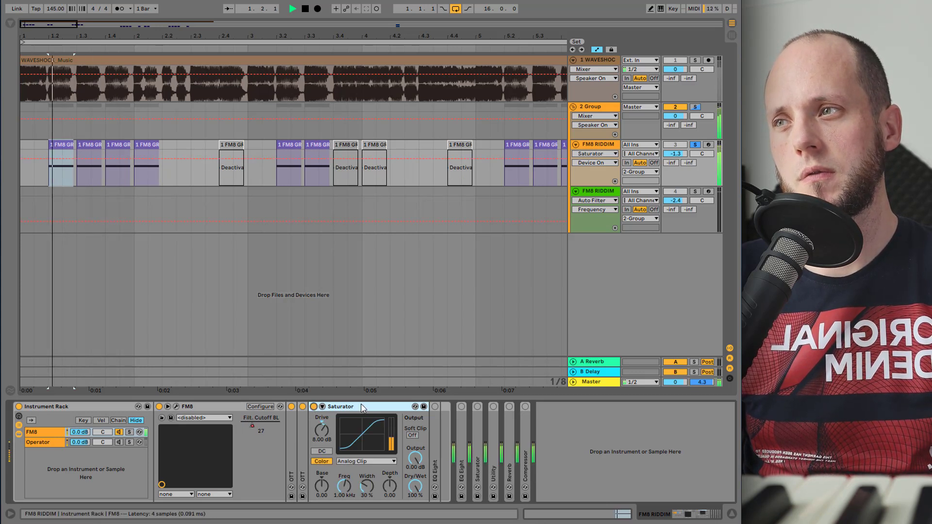
pyautogui.press('space')
# - Expand and enable the first EQ Eight, adjusting its narrow notch band's gain while auditioning
pyautogui.doubleClick(433, 426)
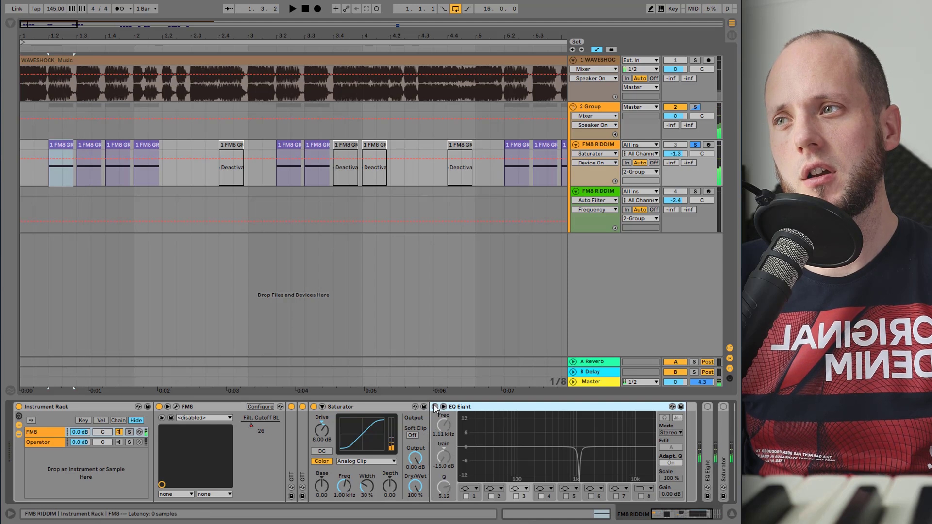
pyautogui.click(435, 406)
pyautogui.moveTo(577, 478); pyautogui.dragTo(579, 477)
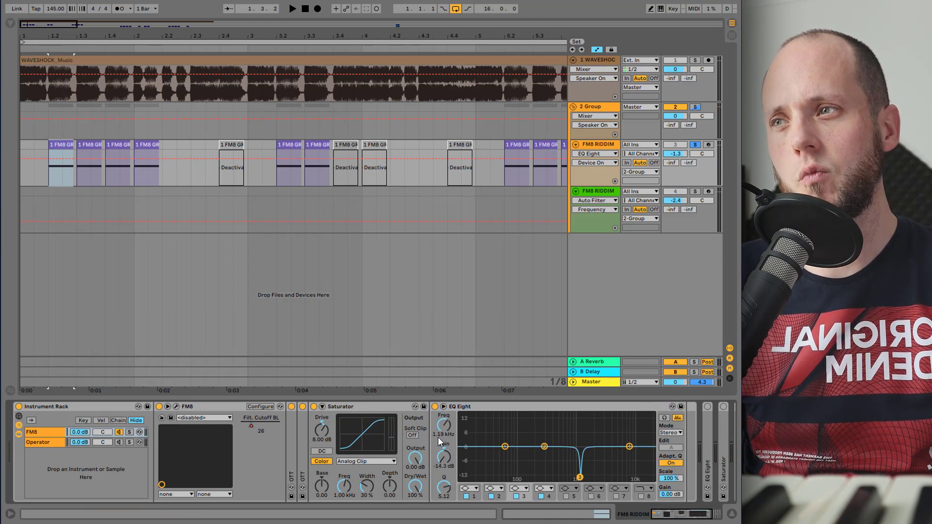
pyautogui.press('space')
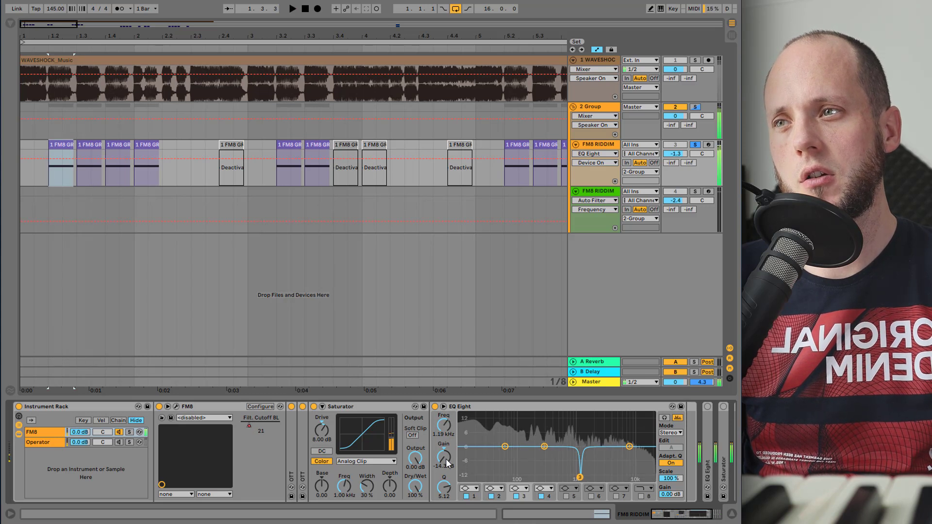
pyautogui.moveTo(446, 458); pyautogui.dragTo(445, 416)
pyautogui.press('space')
pyautogui.press('space')
pyautogui.press('space')
pyautogui.press('space')
pyautogui.press('space')
pyautogui.moveTo(443, 456); pyautogui.dragTo(444, 501)
pyautogui.press('space')
pyautogui.press('space')
pyautogui.press('space')
pyautogui.press('space')
pyautogui.press('space')
pyautogui.press('space')
pyautogui.press('space')
pyautogui.press('space')
pyautogui.press('space')
pyautogui.press('space')
pyautogui.press('space')
pyautogui.press('space')
pyautogui.press('space')
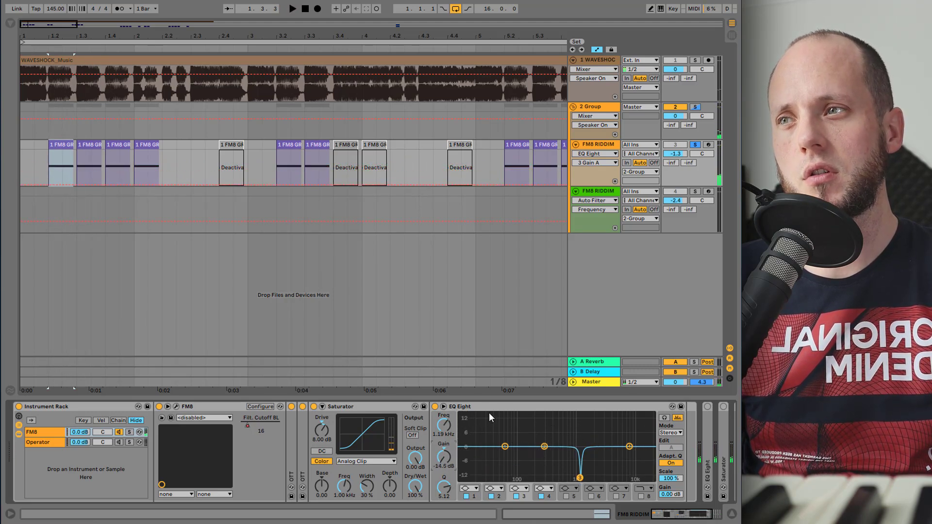
# - Collapse the first EQ Eight and expand the second EQ Eight, auditioning its low-mid cut
pyautogui.doubleClick(484, 407)
pyautogui.doubleClick(463, 441)
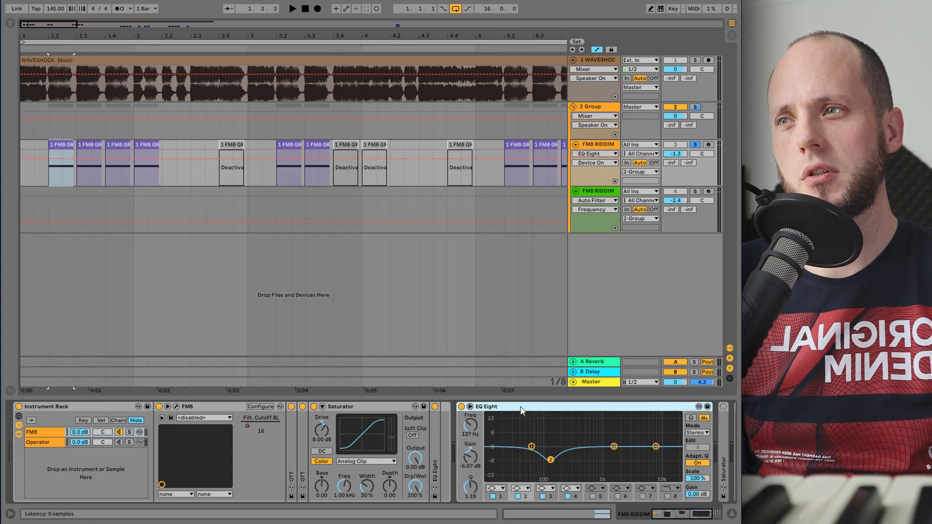
pyautogui.press('space')
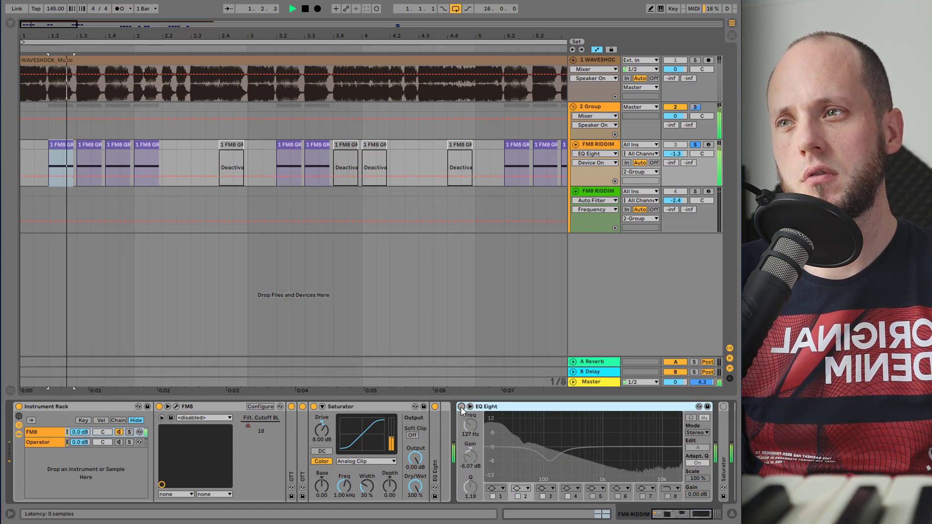
pyautogui.press('space')
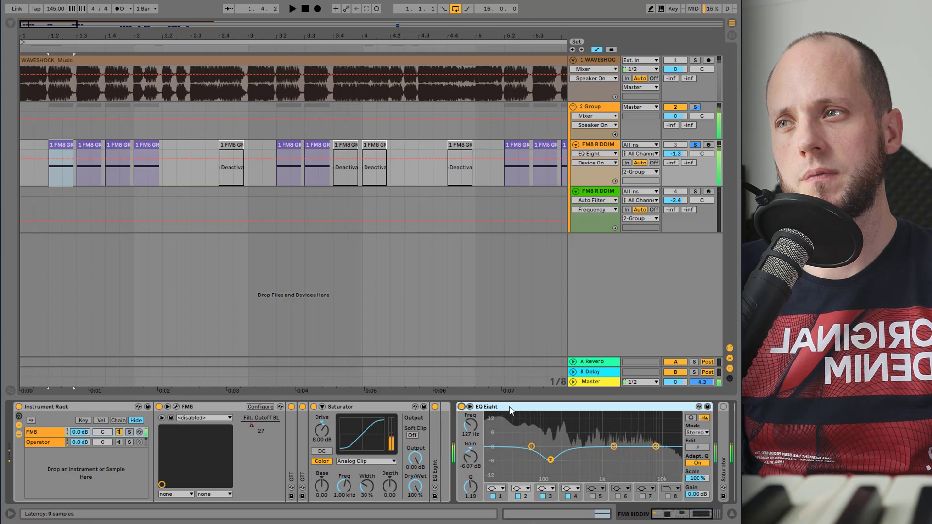
# - Collapse the second EQ Eight, expand the second Saturator and enable it while auditioning
pyautogui.doubleClick(509, 406)
pyautogui.doubleClick(479, 431)
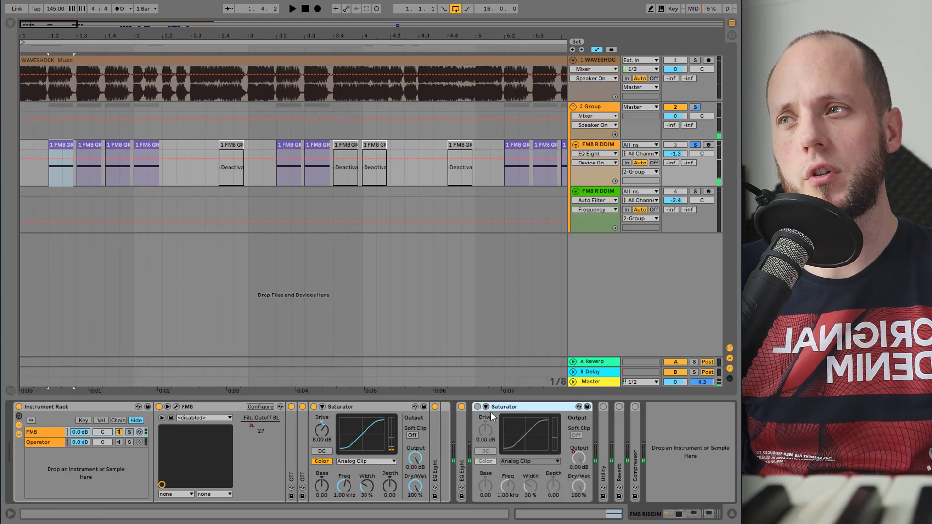
pyautogui.press('space')
pyautogui.click(477, 406)
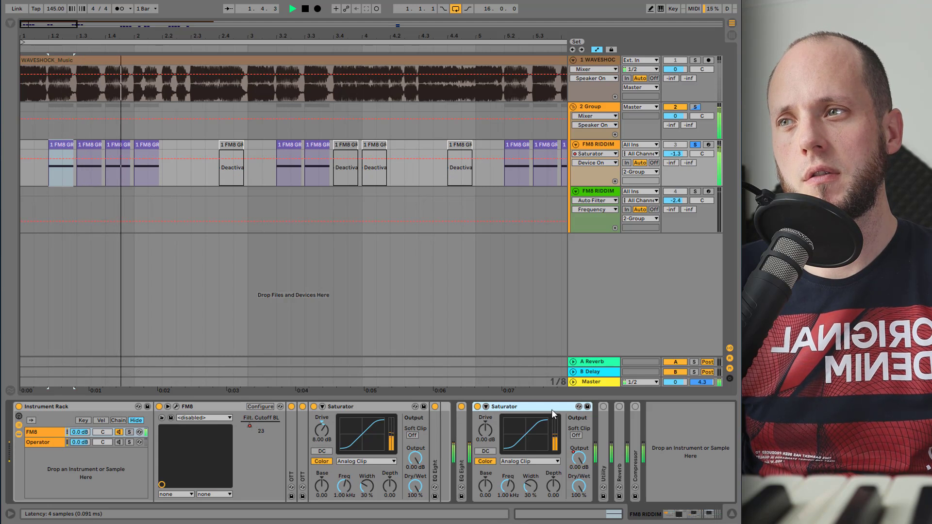
pyautogui.press('space')
# - Show the second Saturator's Output automation and zoom into the first four FM8 GROWL clips to audition them
pyautogui.click(575, 460)
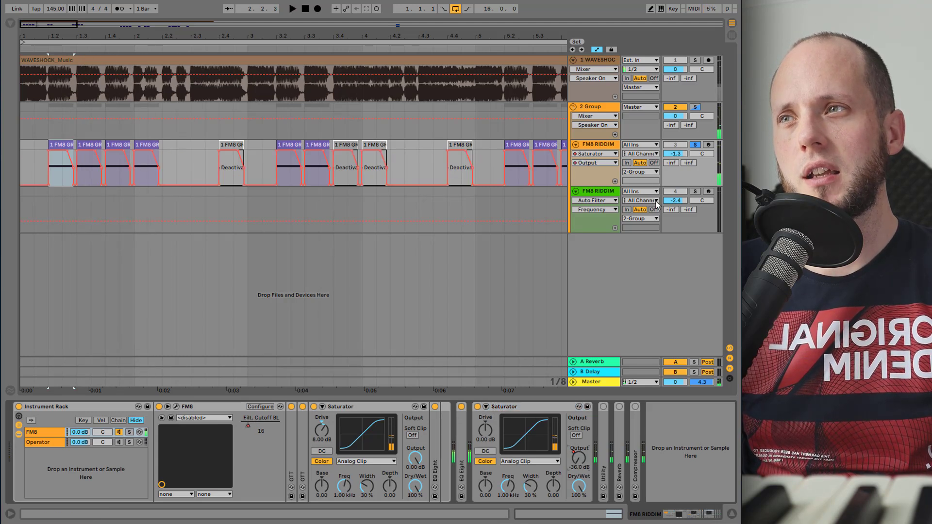
pyautogui.moveTo(49, 39); pyautogui.dragTo(100, 87)
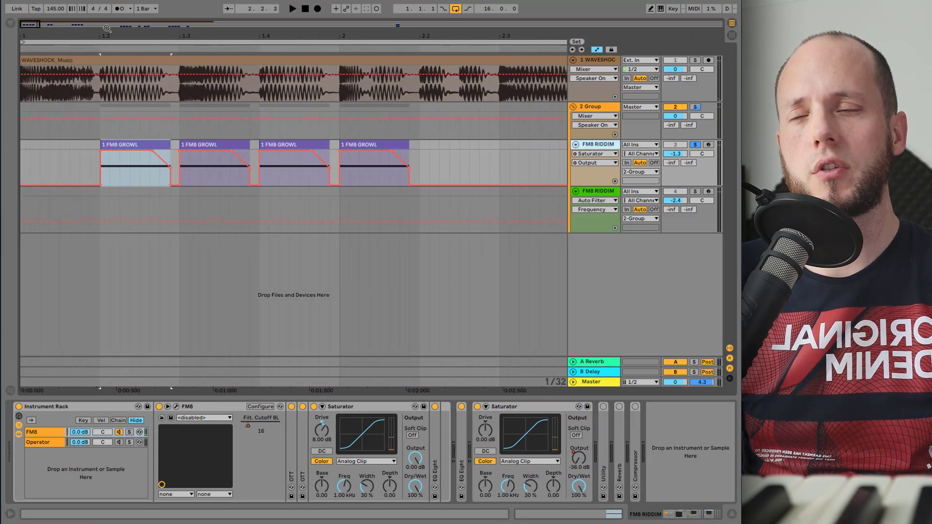
pyautogui.click(135, 143)
pyautogui.press('space')
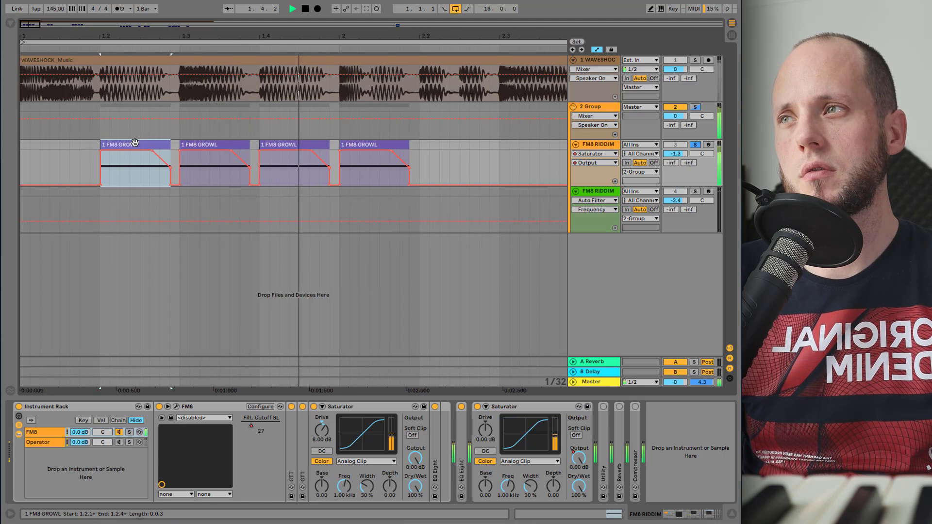
pyautogui.press('space')
# - Bypass the second Saturator and audition the bass again
pyautogui.click(478, 407)
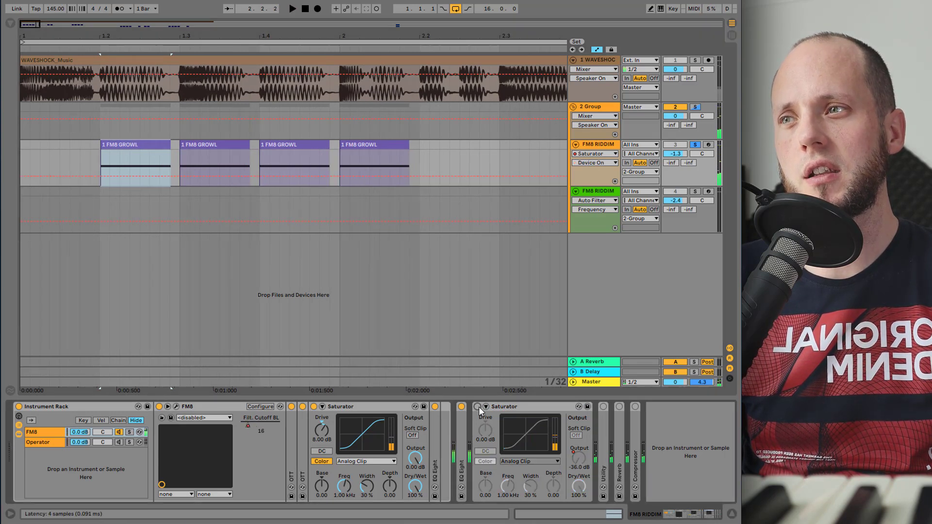
pyautogui.click(510, 406)
pyautogui.press('space')
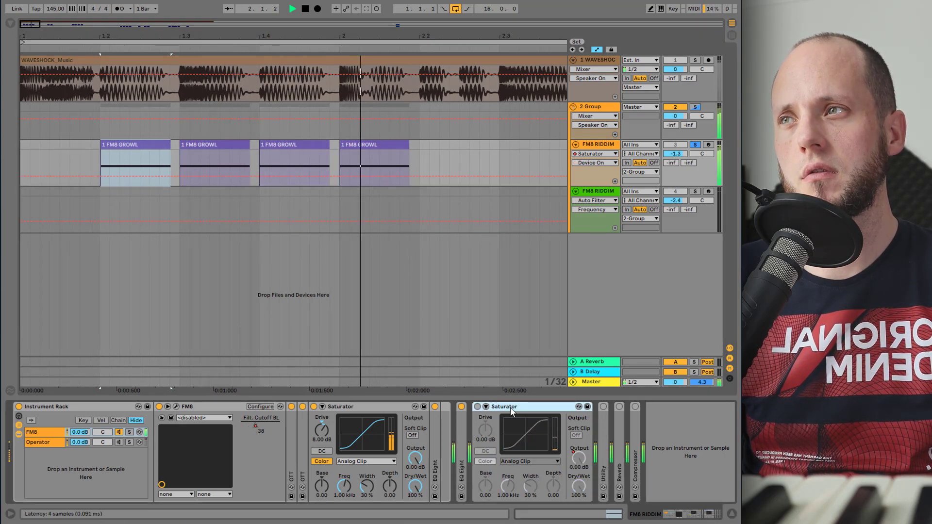
pyautogui.press('space')
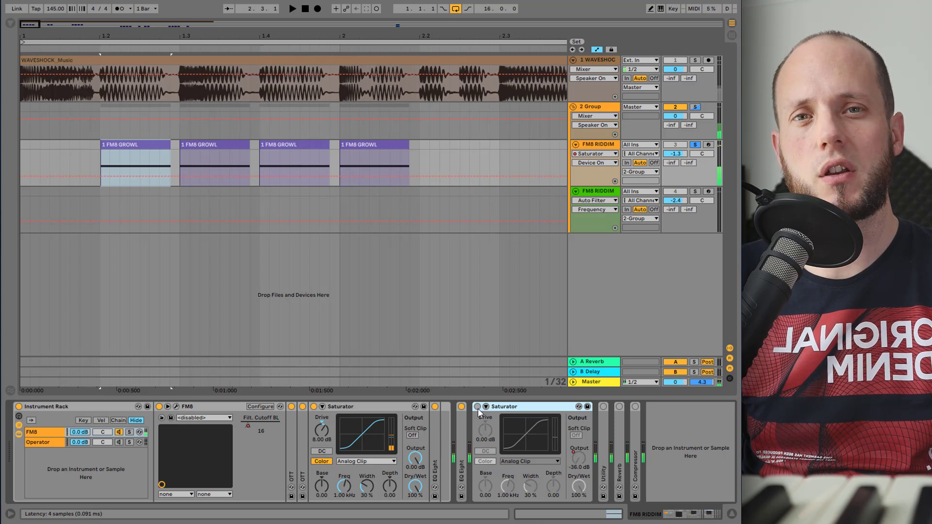
pyautogui.press('space')
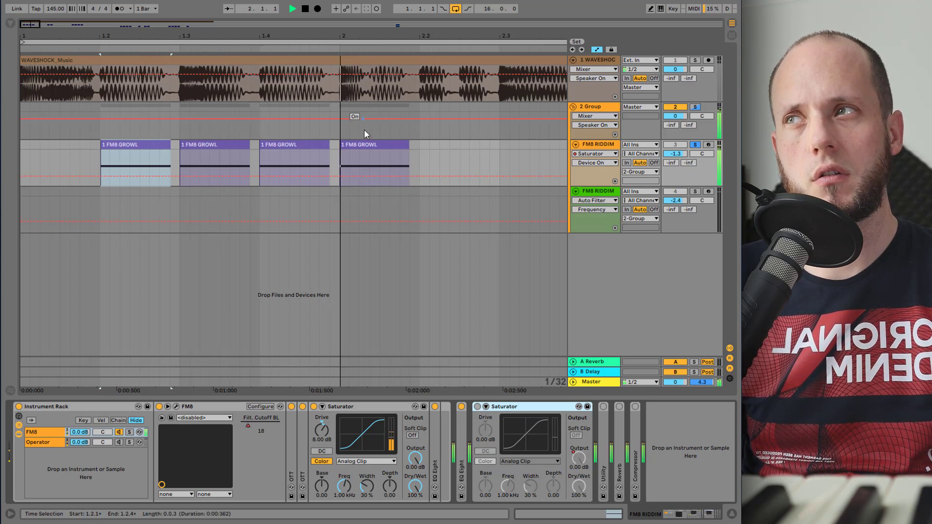
# - Select the fourth FM8 GROWL clip and audition it
pyautogui.click(360, 142)
pyautogui.press('space')
pyautogui.press('space')
pyautogui.press('space')
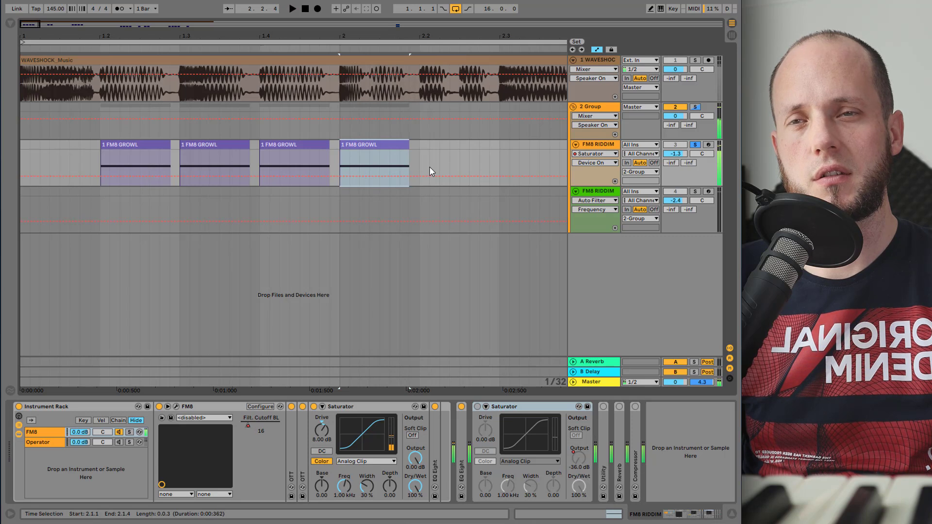
# - Expand the Utility device on the first FM8 RIDDIM track and enable it while auditioning
pyautogui.click(477, 407)
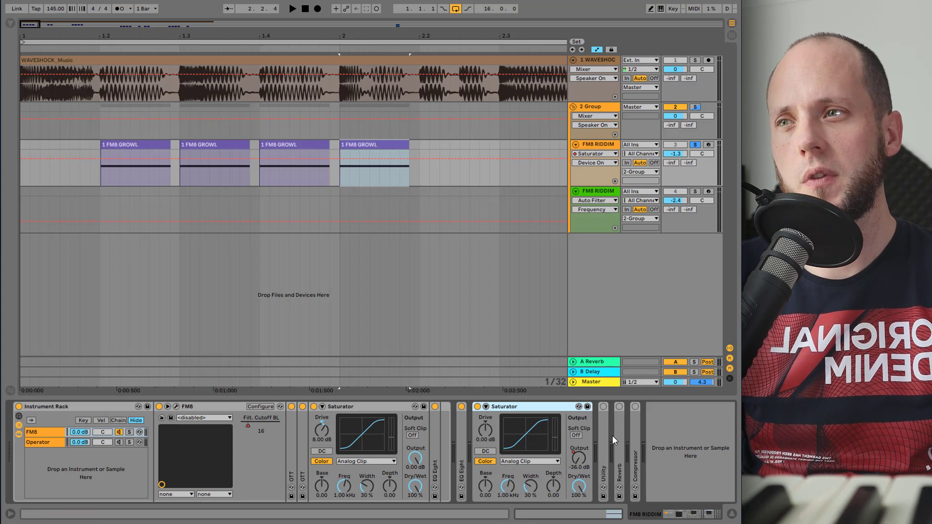
pyautogui.doubleClick(605, 408)
pyautogui.click(603, 407)
pyautogui.press('space')
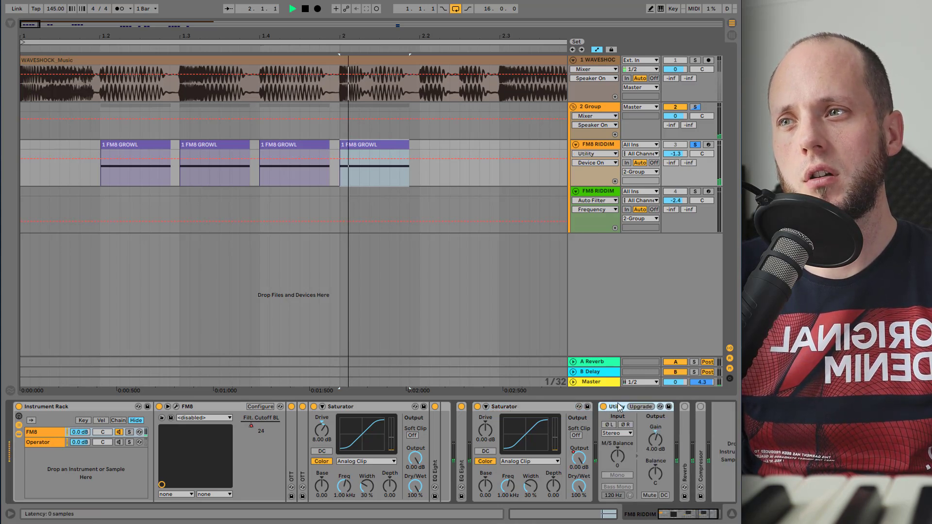
# - Expand the Reverb device and enable it, auditioning the bass with reverb
pyautogui.doubleClick(680, 441)
pyautogui.click(684, 407)
pyautogui.click(699, 516)
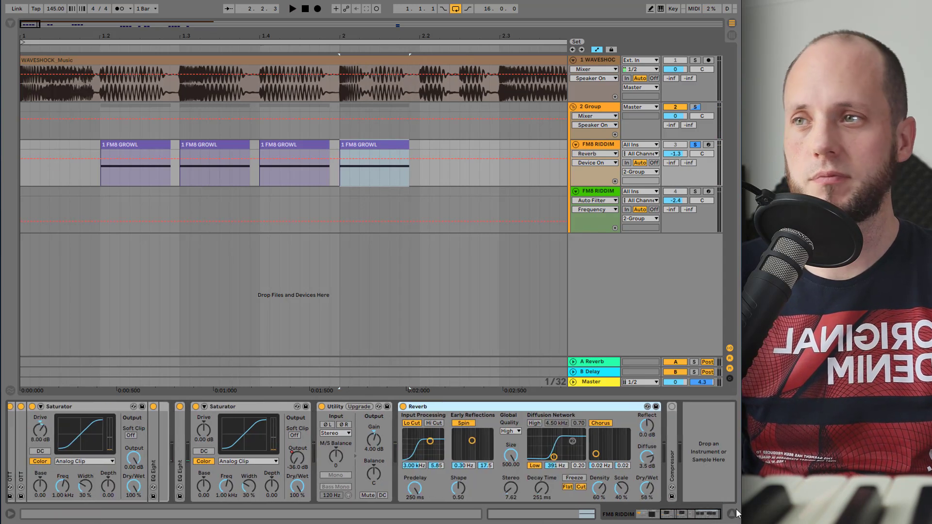
pyautogui.press('space')
# - Enable and expand the Compressor at the end of the chain, auditioning the result
pyautogui.press('space')
pyautogui.click(671, 406)
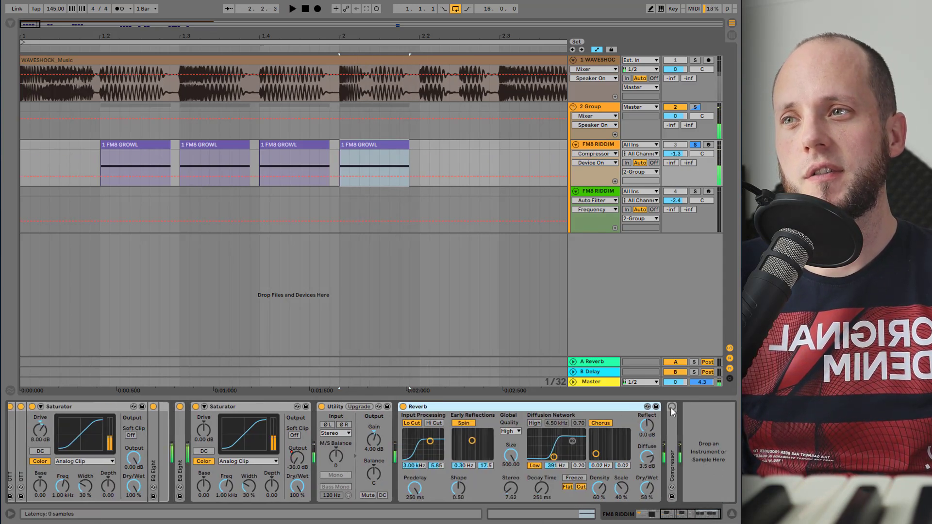
pyautogui.doubleClick(673, 430)
pyautogui.click(706, 515)
pyautogui.press('space')
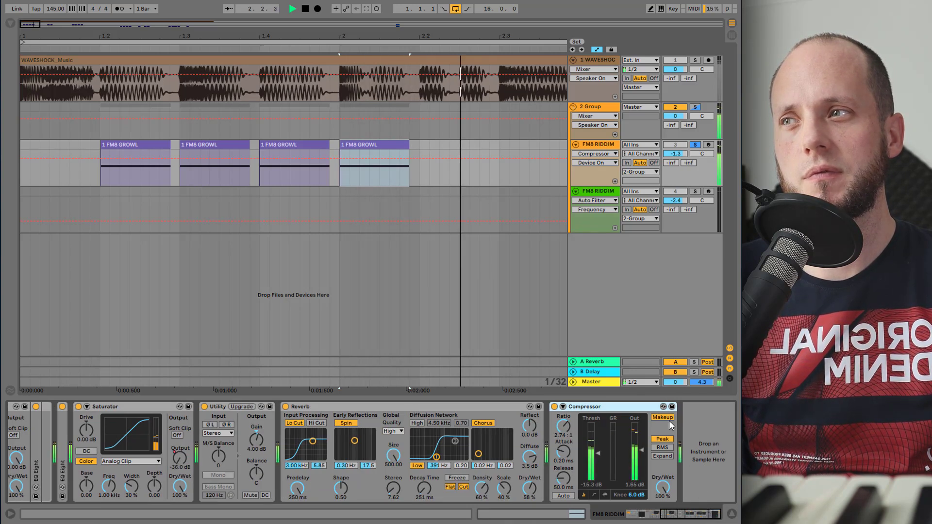
pyautogui.press('space')
# - Solo the second FM8 RIDDIM track, zoom out, and audition its first FM8 GROWL clip
pyautogui.click(606, 191)
pyautogui.click(695, 192)
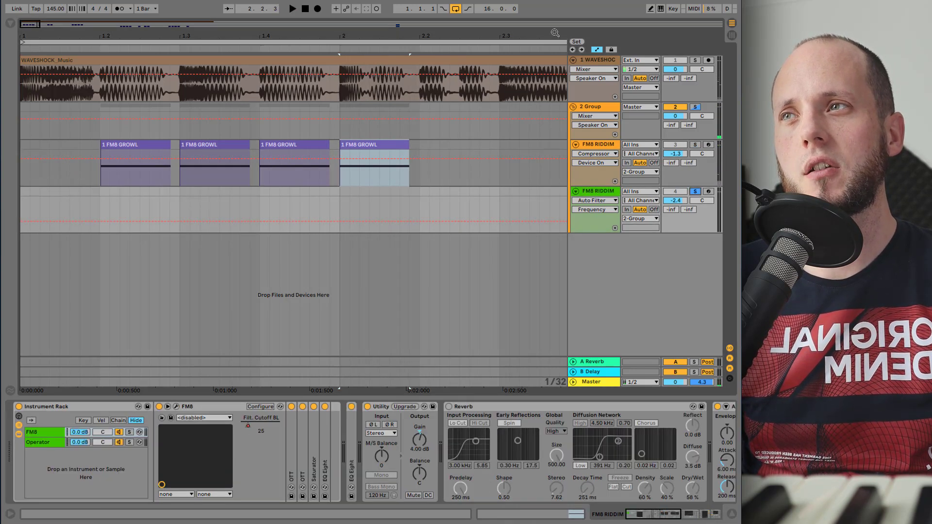
pyautogui.moveTo(551, 34); pyautogui.dragTo(244, 105)
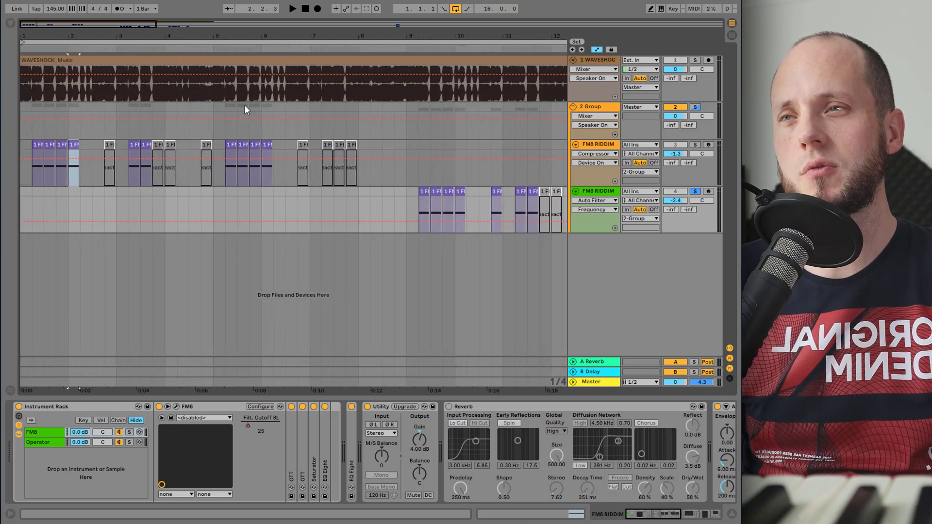
pyautogui.click(423, 206)
pyautogui.press('space')
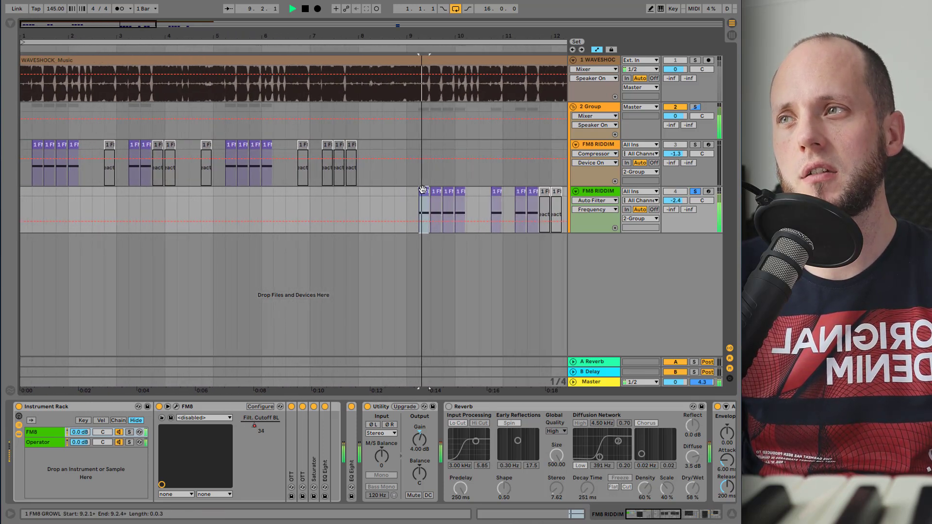
pyautogui.press('space')
# - Open the FM8 plugin window and inspect operators F, E, D, C and B in the FM matrix
pyautogui.click(176, 406)
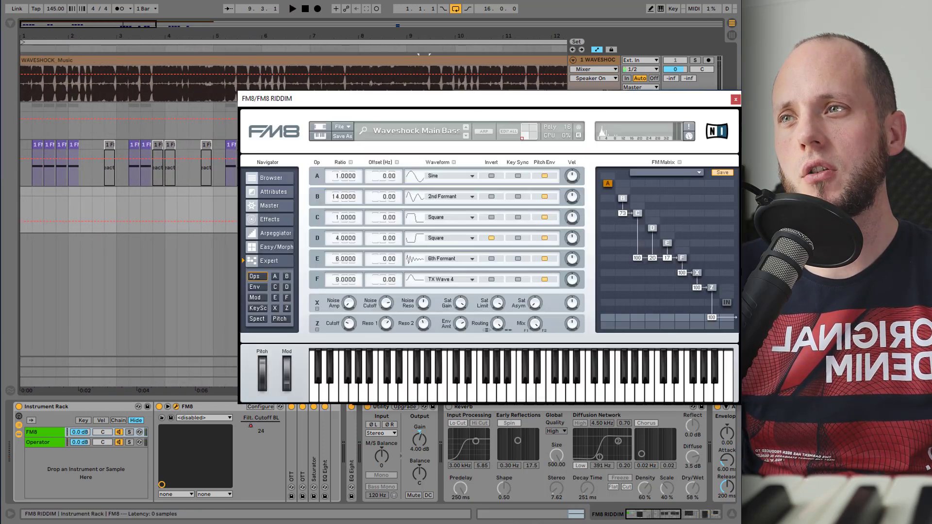
pyautogui.click(681, 259)
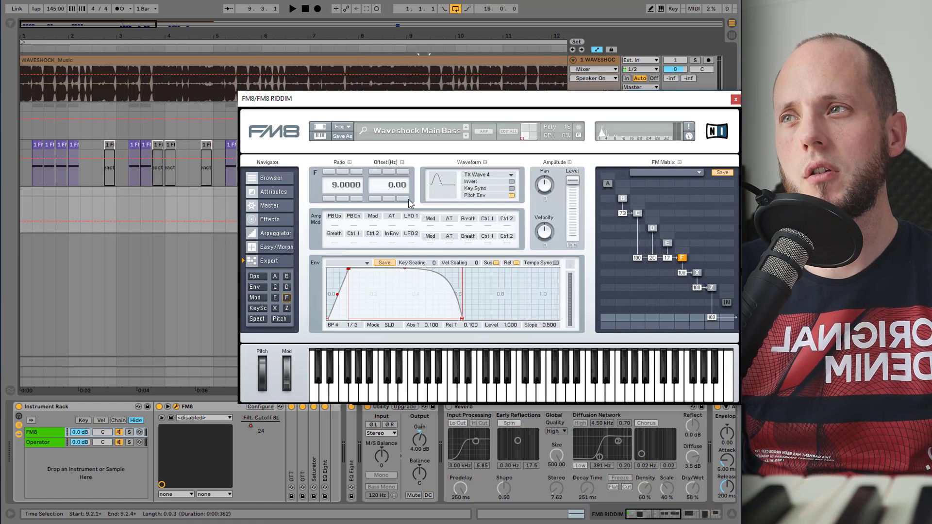
pyautogui.click(667, 243)
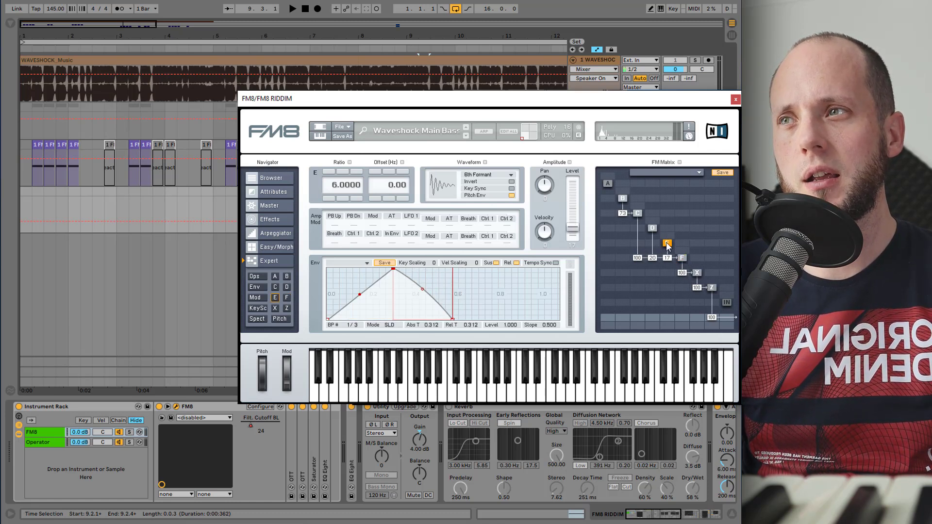
pyautogui.click(652, 228)
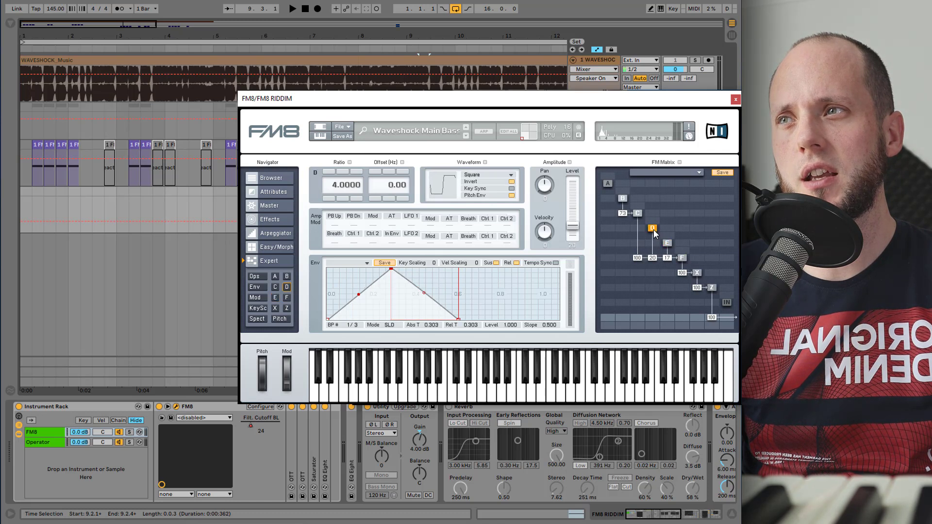
pyautogui.click(637, 214)
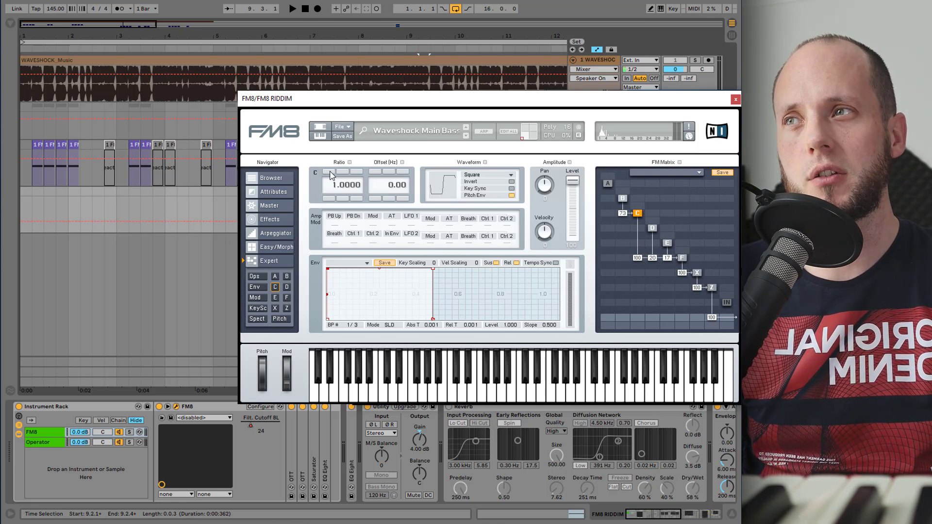
pyautogui.click(623, 199)
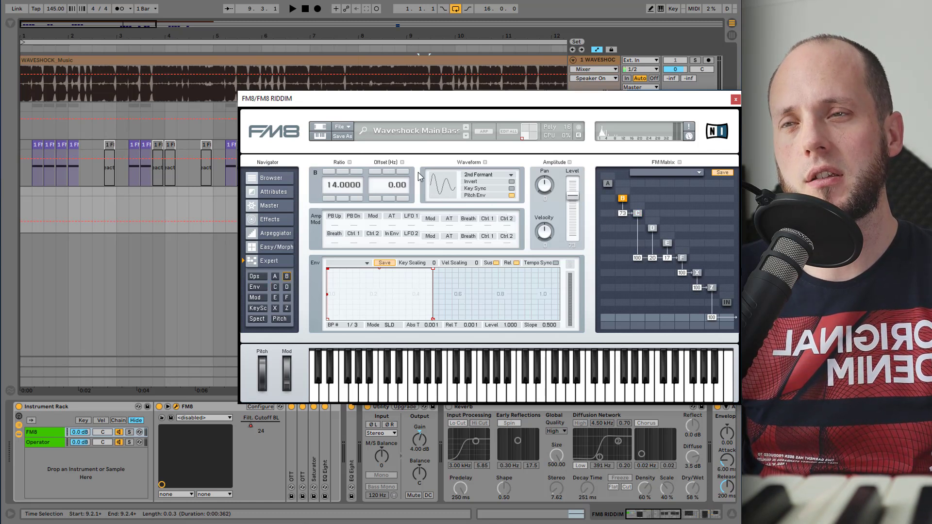
# - Audition the patch with operator B shown, then close the FM8 window
pyautogui.press('space')
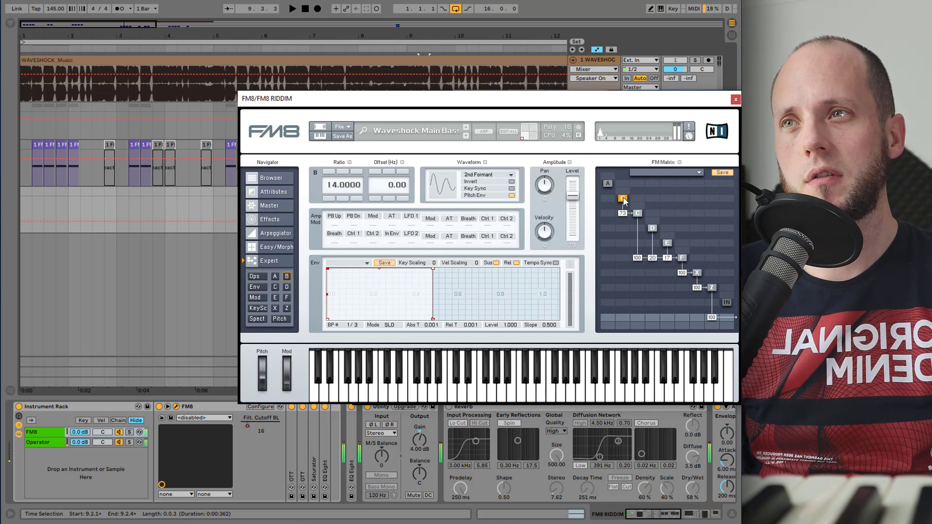
pyautogui.press('space')
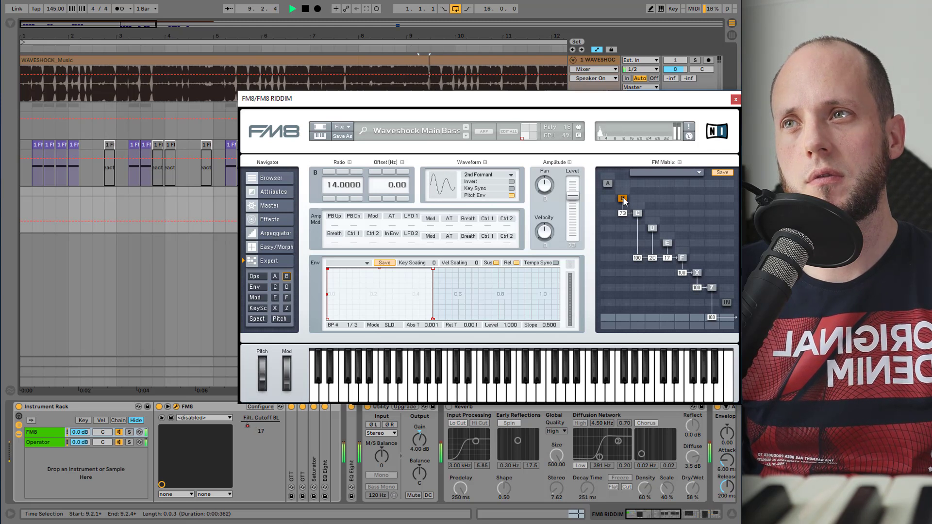
pyautogui.press('space')
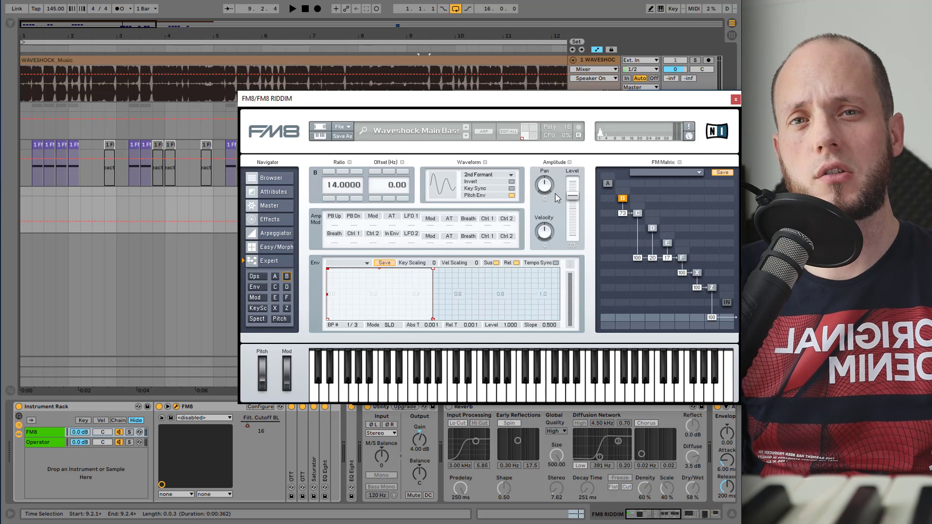
pyautogui.click(735, 100)
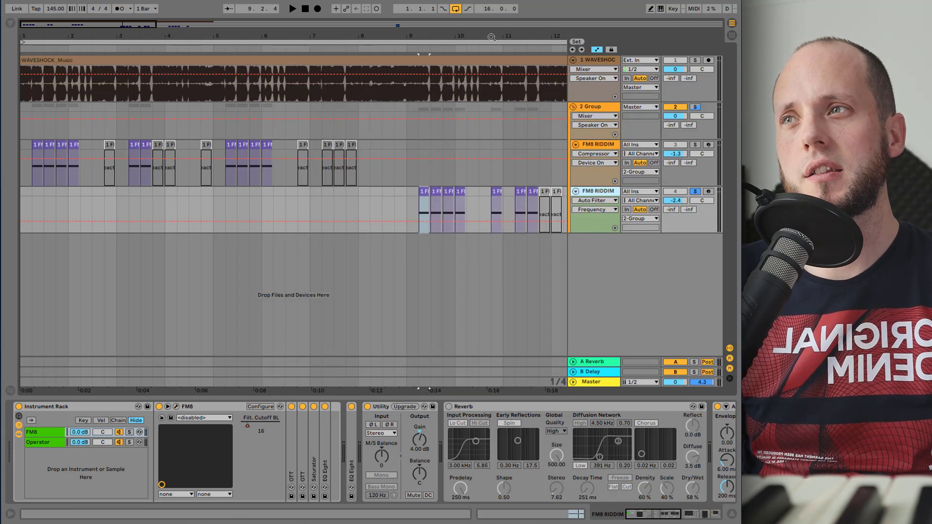
pyautogui.moveTo(492, 37); pyautogui.dragTo(280, 36)
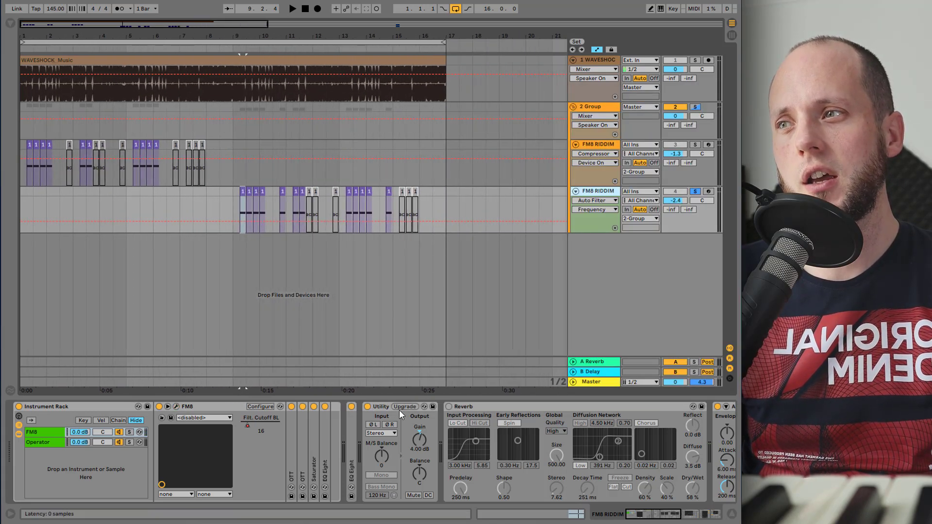